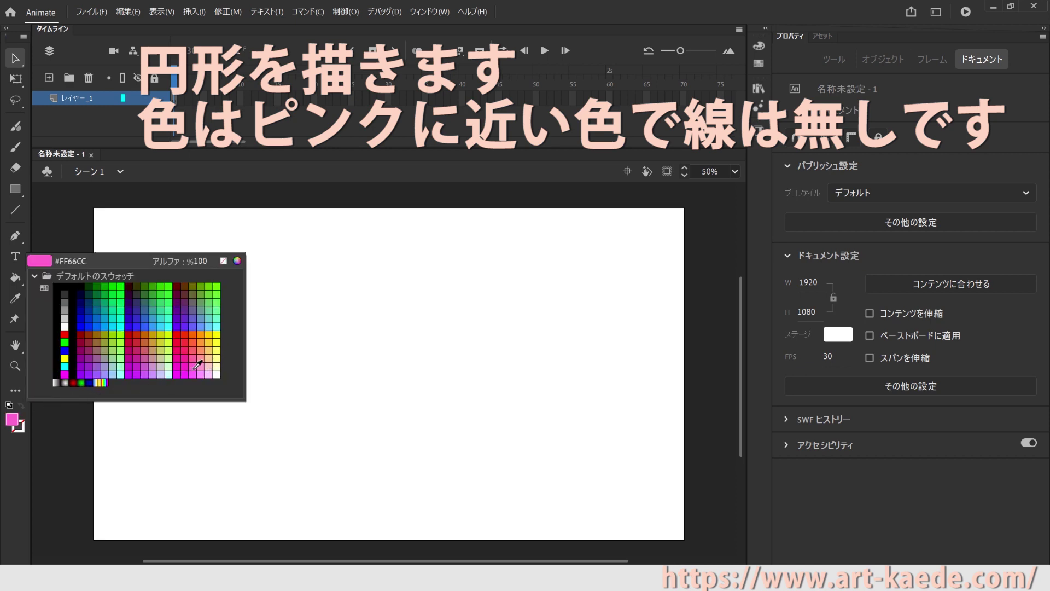
Step: Set the fill colour to light pink #FFCCCC
{"action": "left_click", "coordinate": [209, 366]}
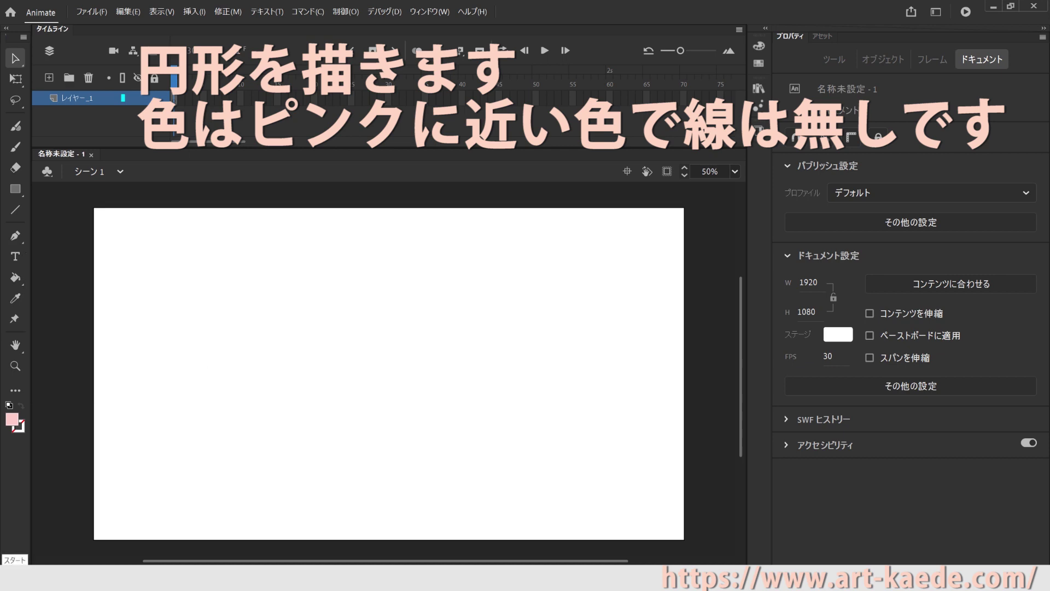
{"action": "left_click", "coordinate": [13, 419]}
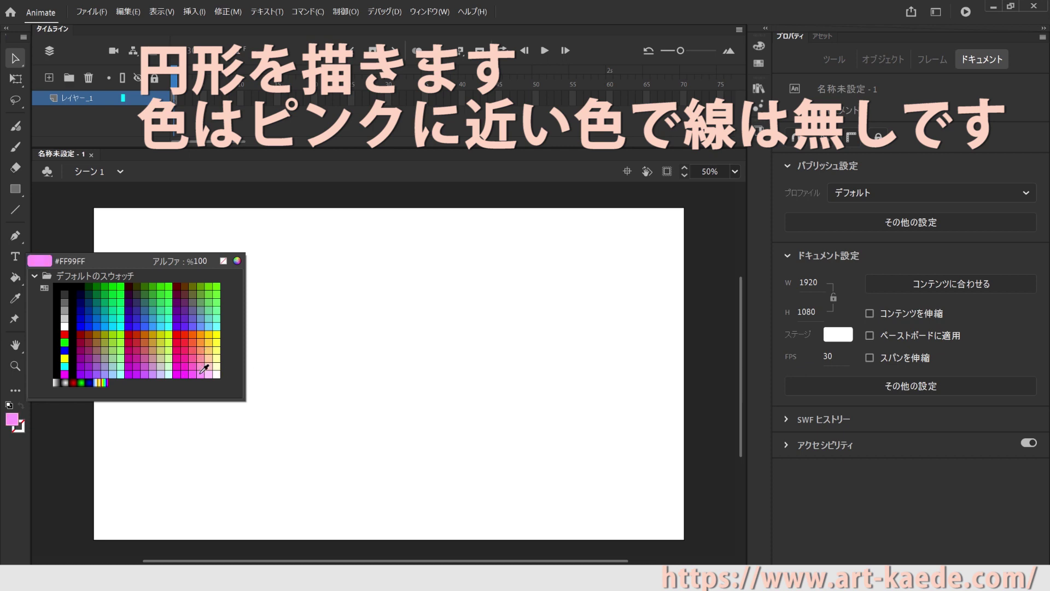
{"action": "left_click", "coordinate": [210, 368]}
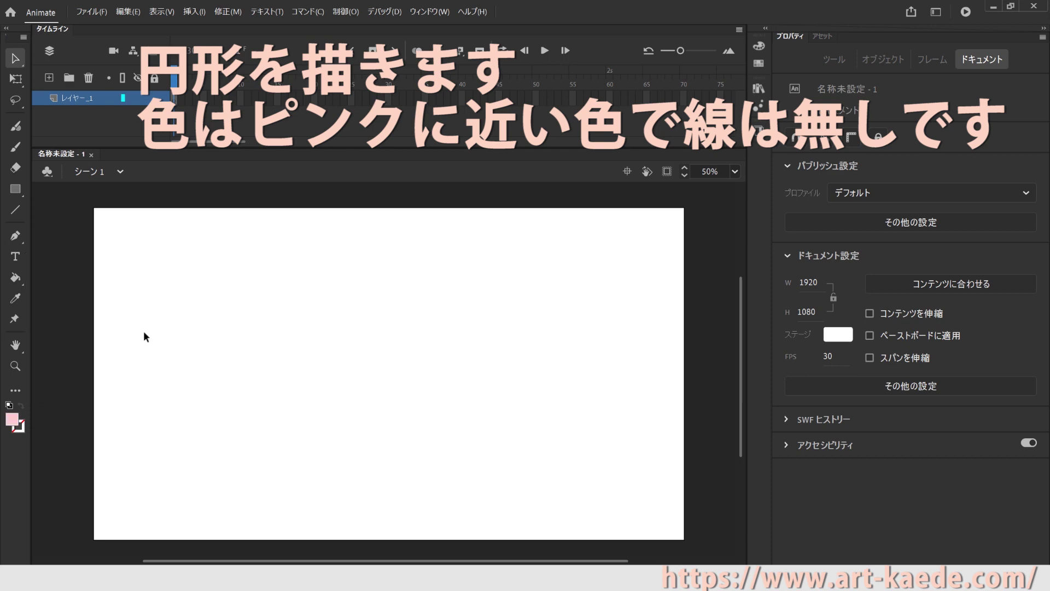
Step: Draw a vertical, strokeless ellipse about 256 × 414 px in the upper middle of the stage and select its fill
{"action": "left_click", "coordinate": [18, 197]}
{"action": "left_click", "coordinate": [71, 228]}
{"action": "left_click_drag", "start_coordinate": [351, 230], "coordinate": [431, 360]}
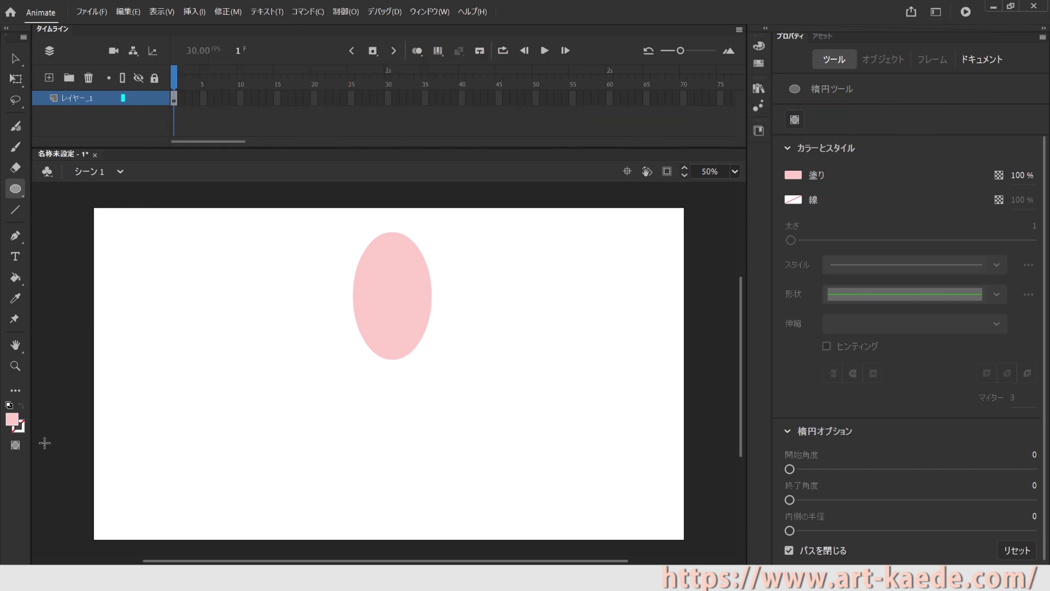
{"action": "left_click", "coordinate": [16, 58]}
{"action": "left_click", "coordinate": [395, 268]}
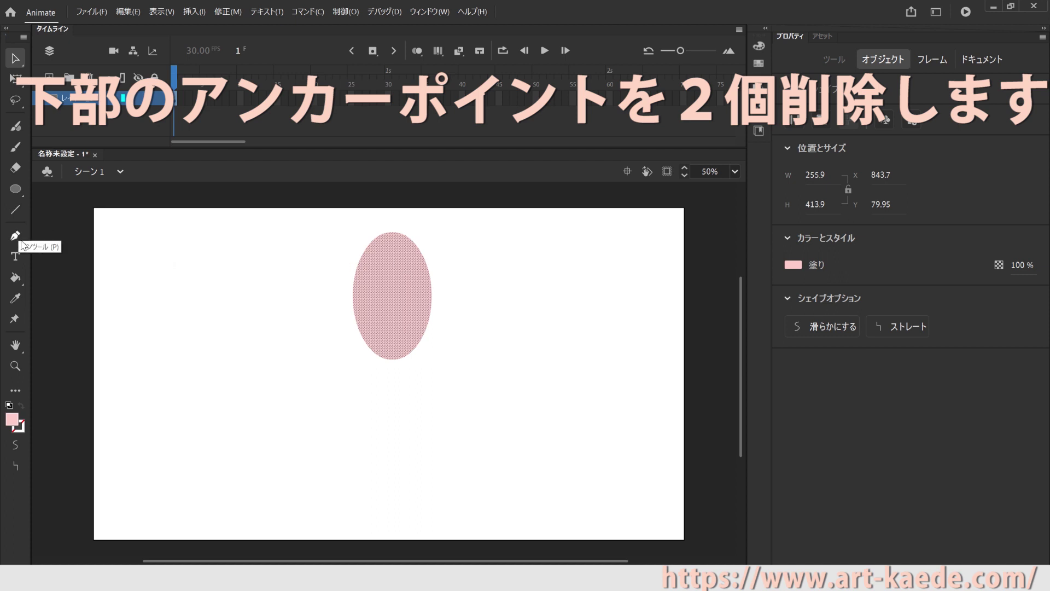
Step: Delete the two anchor points on either side of the ellipse's lowest point to taper it into a petal
{"action": "left_click", "coordinate": [22, 240]}
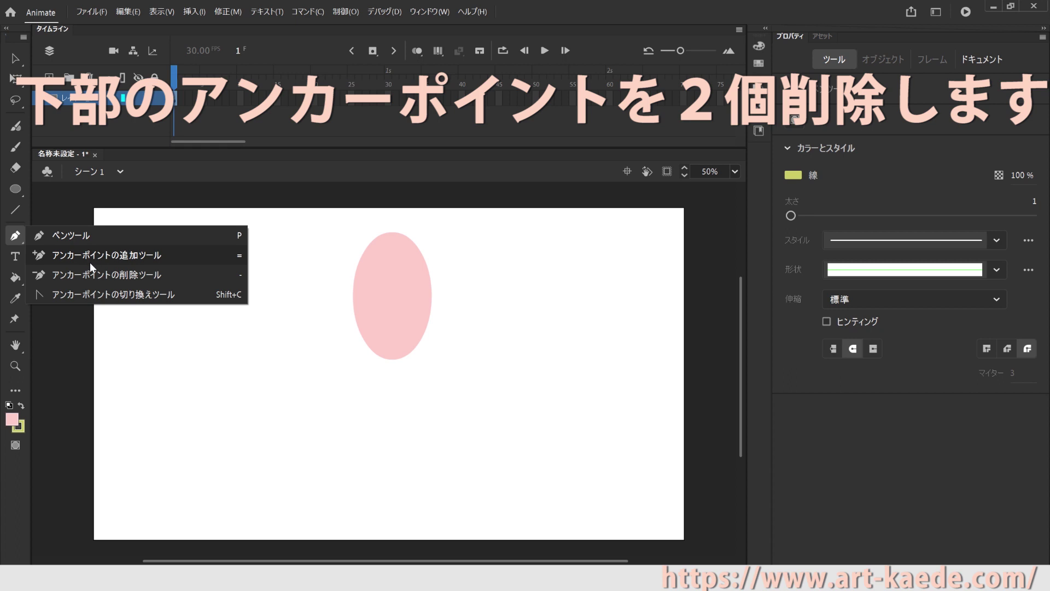
{"action": "left_click", "coordinate": [89, 278]}
{"action": "left_click", "coordinate": [390, 361]}
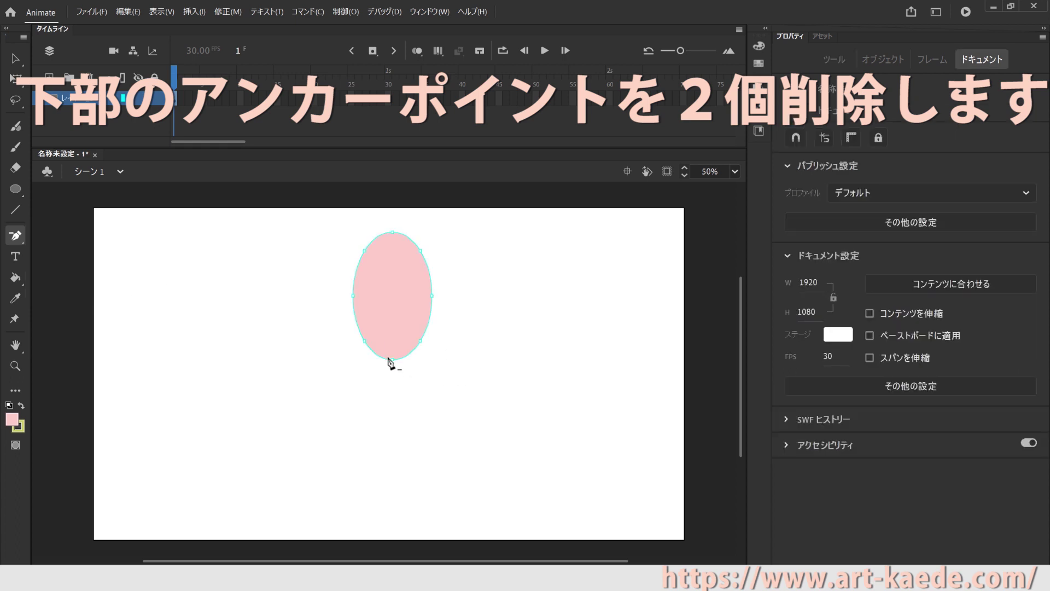
{"action": "left_click", "coordinate": [421, 342]}
{"action": "left_click", "coordinate": [364, 341]}
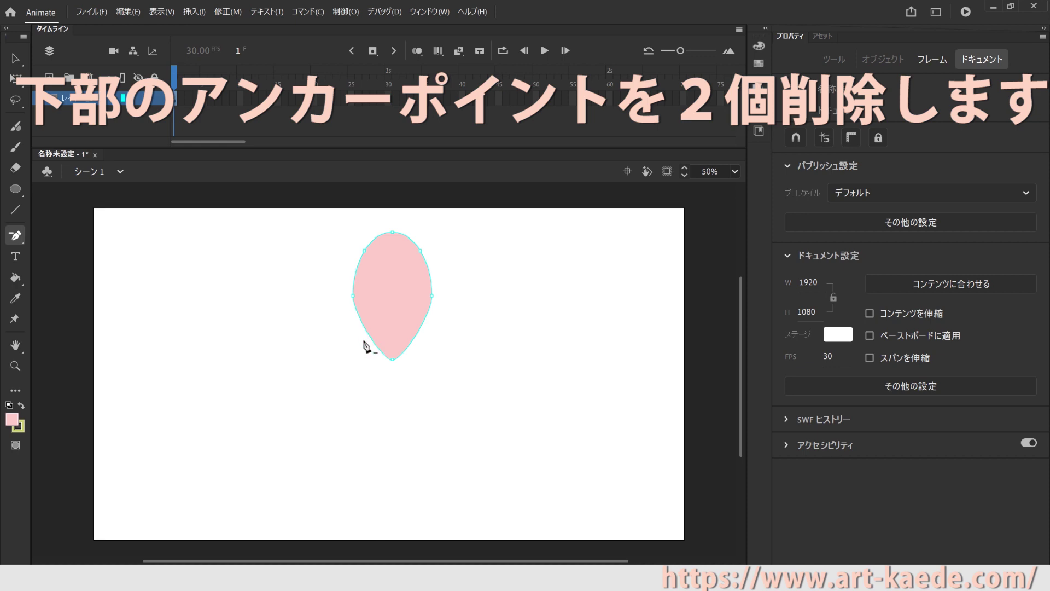
Step: Draw two straight lines converging in a V that cuts about 71 px wide and 80 px deep into the petal's top
{"action": "left_click", "coordinate": [15, 211]}
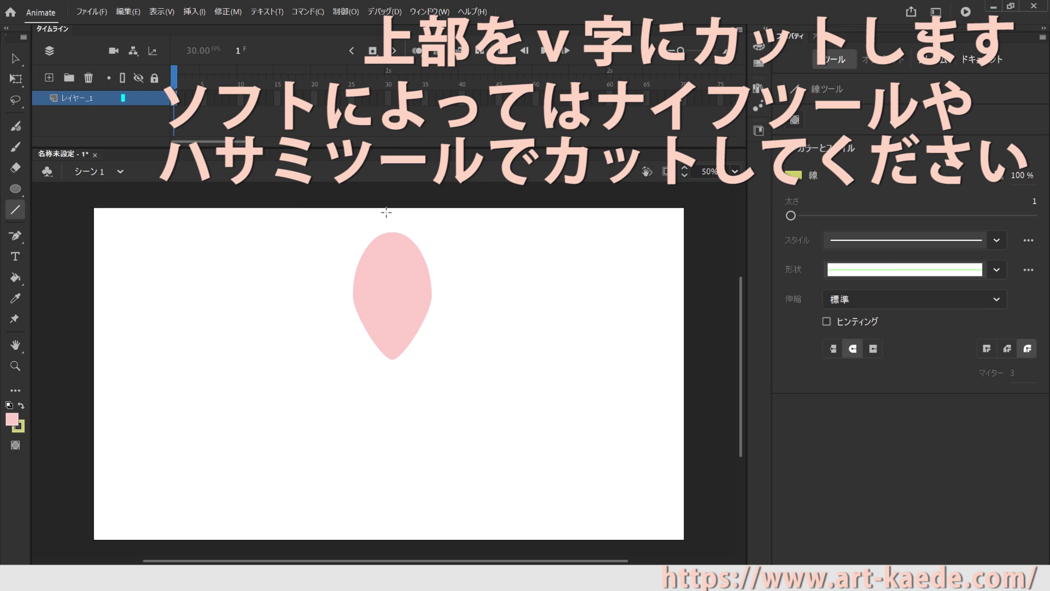
{"action": "left_click_drag", "start_coordinate": [386, 230], "coordinate": [393, 257]}
{"action": "left_click", "coordinate": [14, 57]}
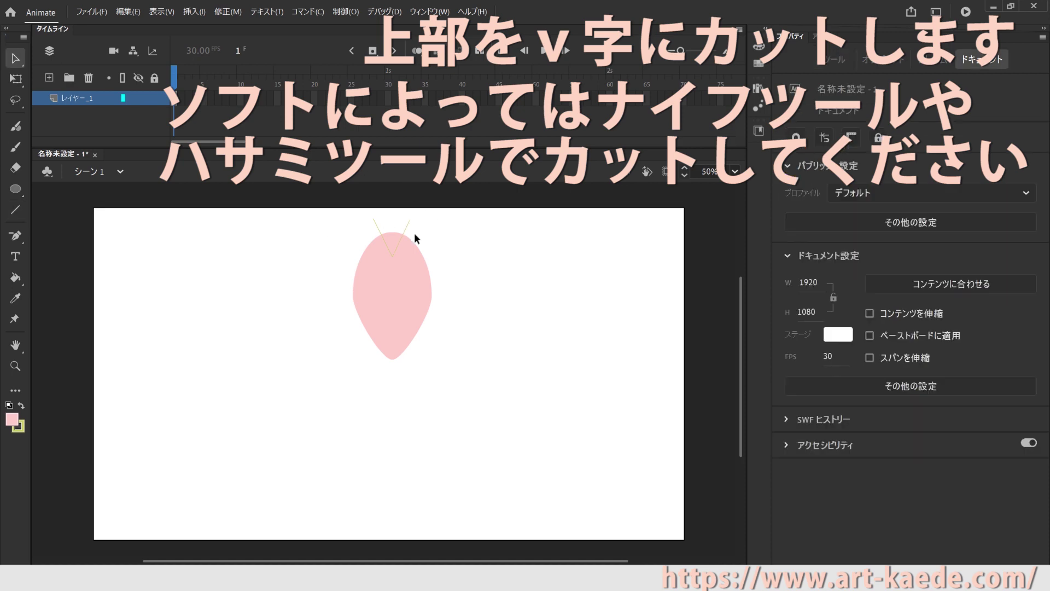
Step: Delete the wedge enclosed by the V and its leftover line ends to form the petal's notch
{"action": "left_click", "coordinate": [395, 241]}
{"action": "double_click", "coordinate": [394, 242]}
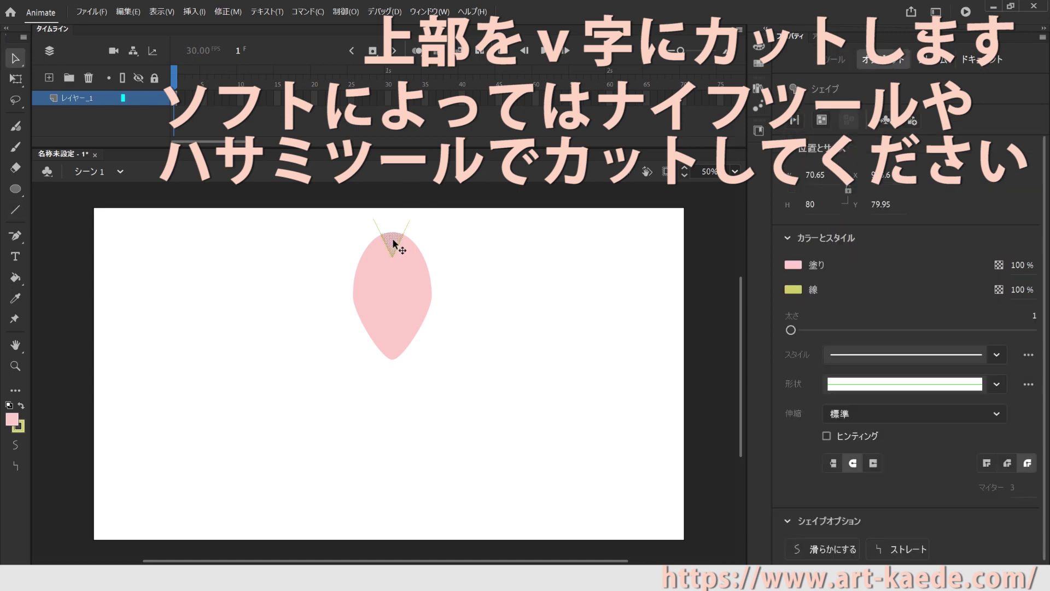
{"action": "key", "text": "Delete"}
{"action": "left_click", "coordinate": [408, 224]}
{"action": "key", "text": "Delete"}
{"action": "left_click", "coordinate": [376, 224]}
{"action": "key", "text": "Delete"}
Step: Duplicate the notched petal and place the copy in the upper-left area of the stage as a spare
{"action": "mouse_move", "coordinate": [326, 218]}
{"action": "left_mouse_down"}
{"action": "mouse_move", "coordinate": [492, 408]}
{"action": "mouse_move", "coordinate": [487, 398]}
{"action": "left_mouse_up"}
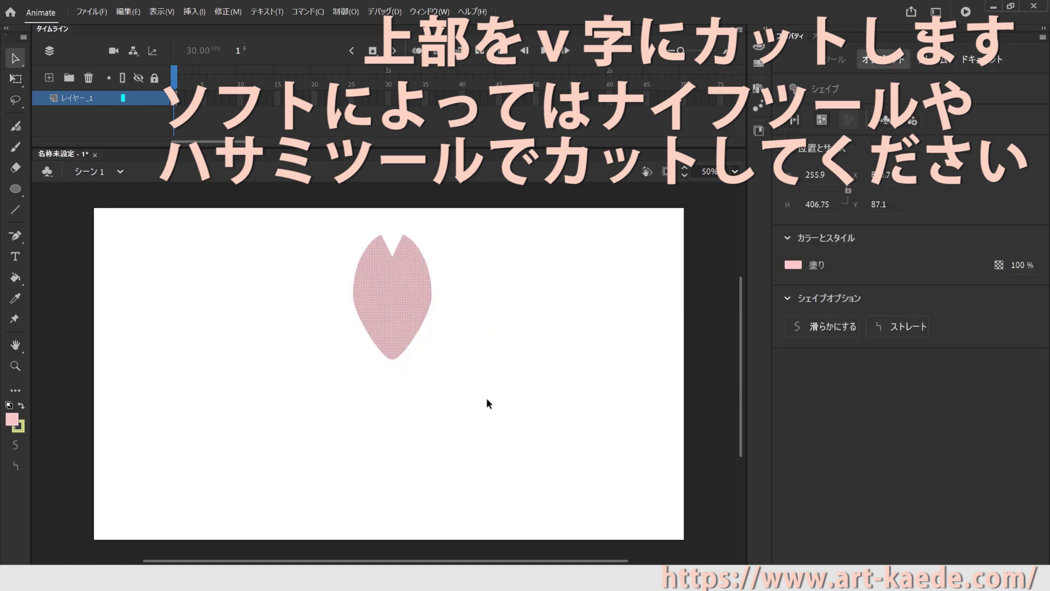
{"action": "left_click", "coordinate": [124, 11]}
{"action": "left_click", "coordinate": [143, 66]}
{"action": "left_click", "coordinate": [114, 16]}
{"action": "left_click", "coordinate": [158, 92]}
{"action": "left_click_drag", "start_coordinate": [415, 297], "coordinate": [171, 286]}
{"action": "left_click", "coordinate": [324, 376]}
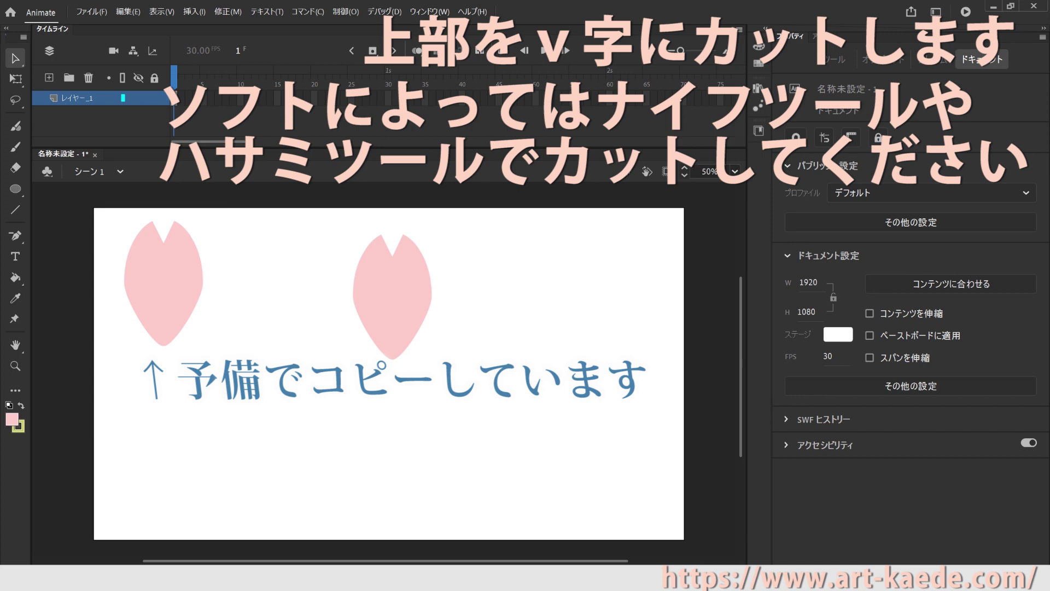
Step: Draw two near-vertical lines down the centre petal from notch to beyond the tip and bow them outward into a narrow strip
{"action": "left_click", "coordinate": [735, 174]}
{"action": "left_click", "coordinate": [760, 307]}
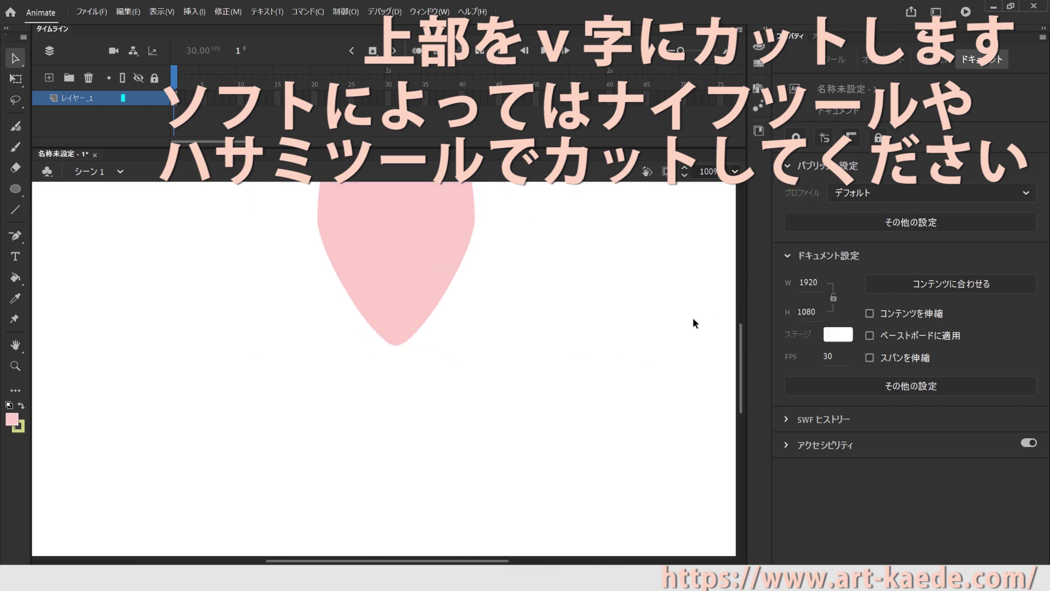
{"action": "scroll", "coordinate": [638, 342], "scroll_direction": "down", "scroll_amount": 3}
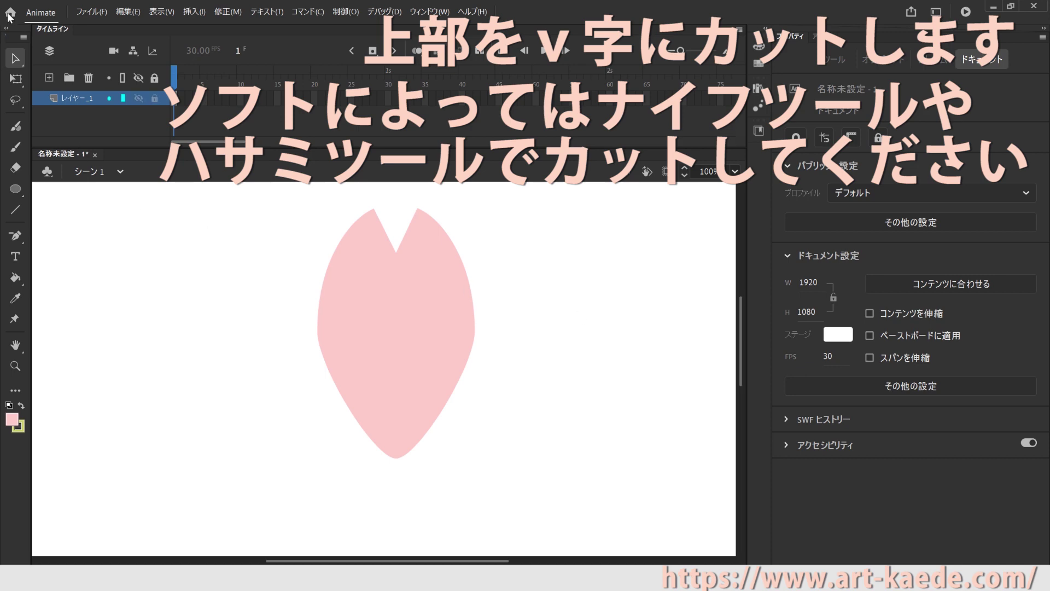
{"action": "left_click", "coordinate": [16, 210]}
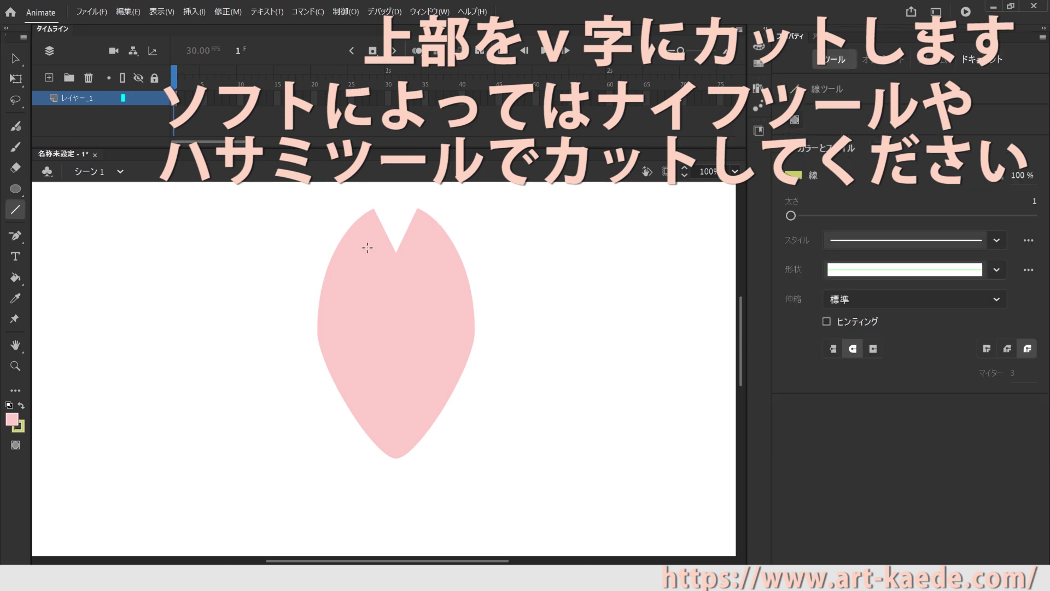
{"action": "left_click_drag", "start_coordinate": [396, 408], "coordinate": [394, 482]}
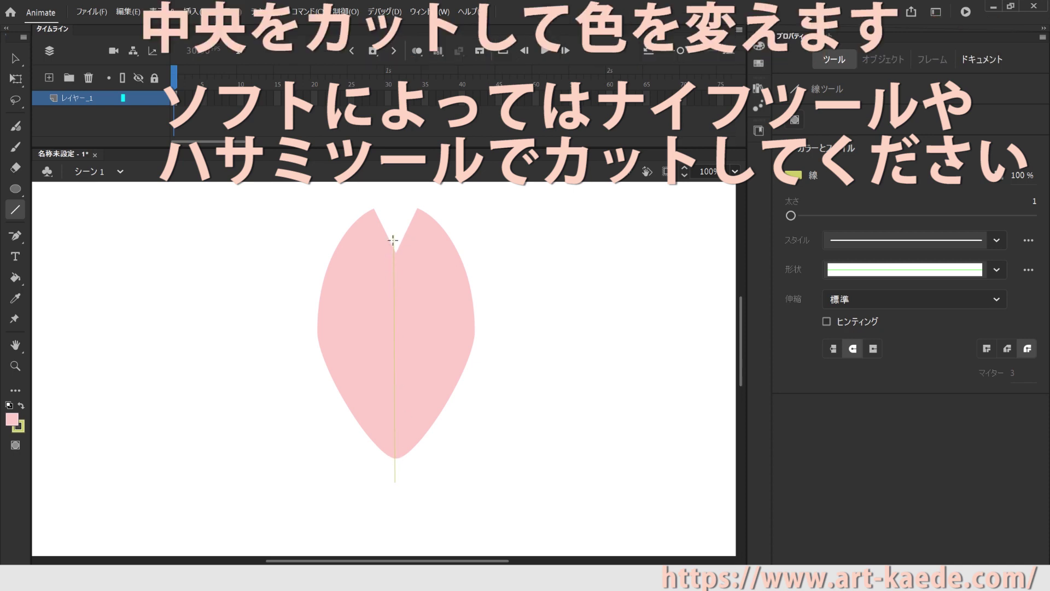
{"action": "left_click_drag", "start_coordinate": [394, 459], "coordinate": [399, 476]}
{"action": "left_click", "coordinate": [15, 57]}
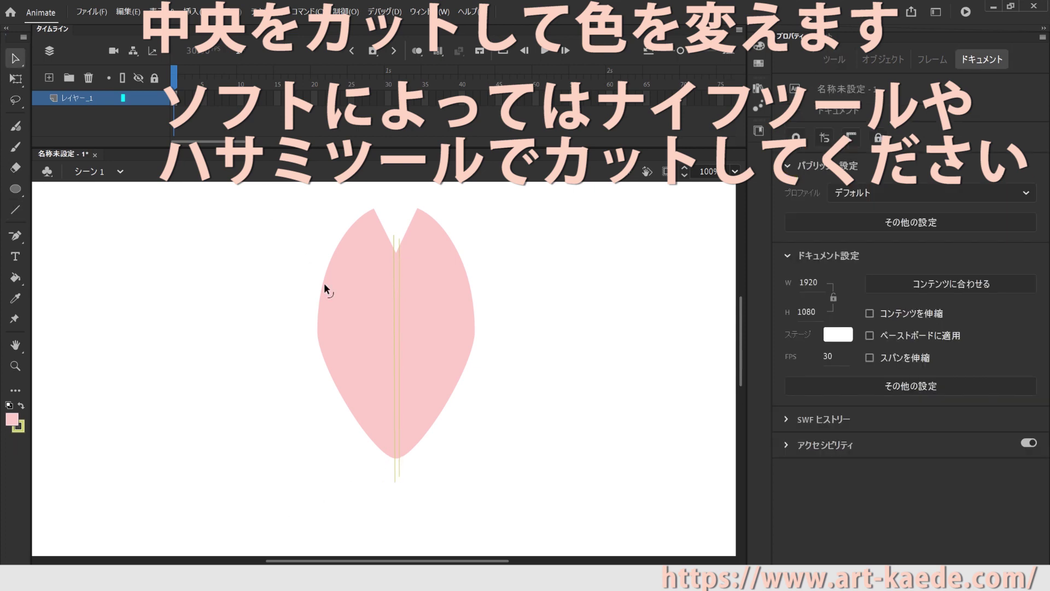
Step: Recolour the narrow centre strip of the petal to pink #FFC6CC
{"action": "left_click", "coordinate": [397, 337]}
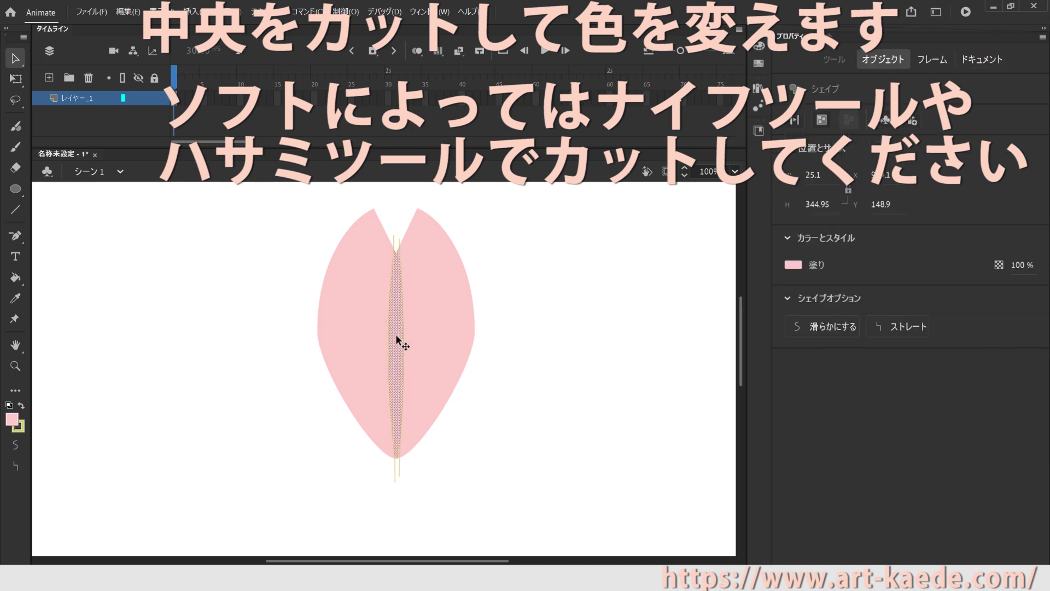
{"action": "left_click", "coordinate": [13, 420]}
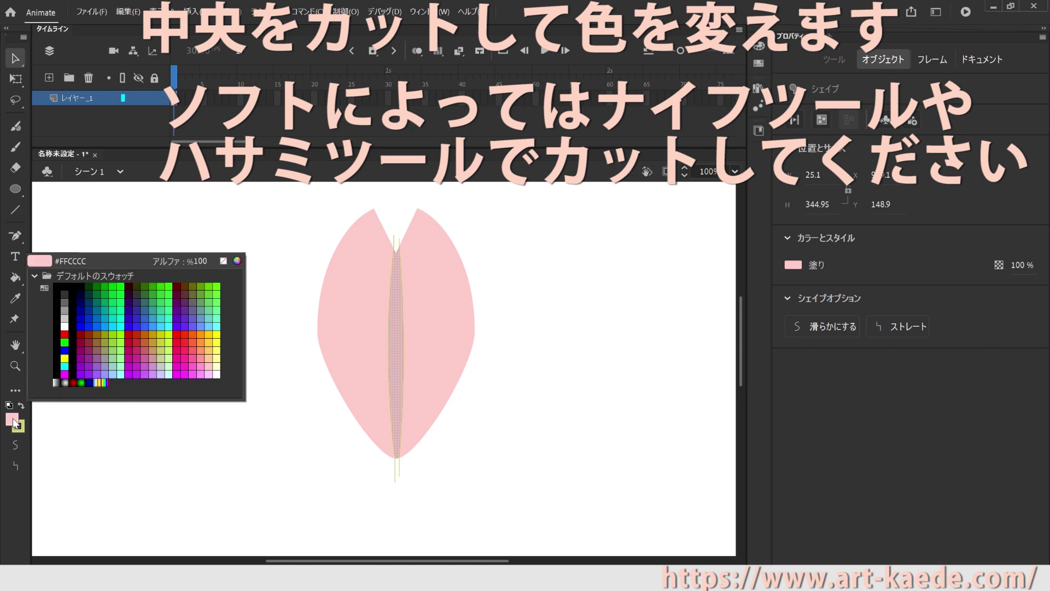
{"action": "left_click", "coordinate": [208, 363]}
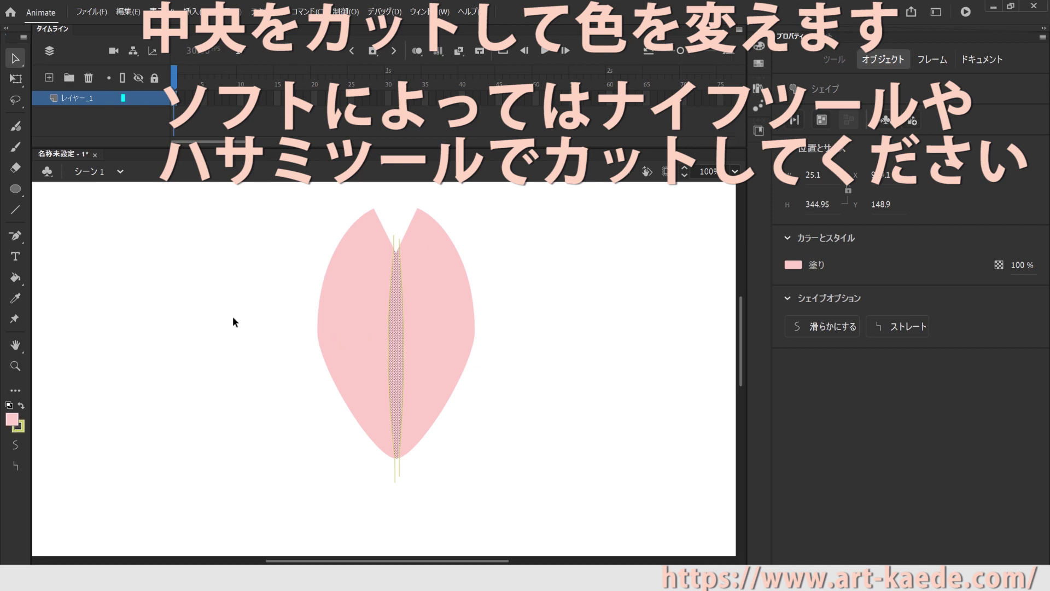
{"action": "left_click", "coordinate": [16, 420]}
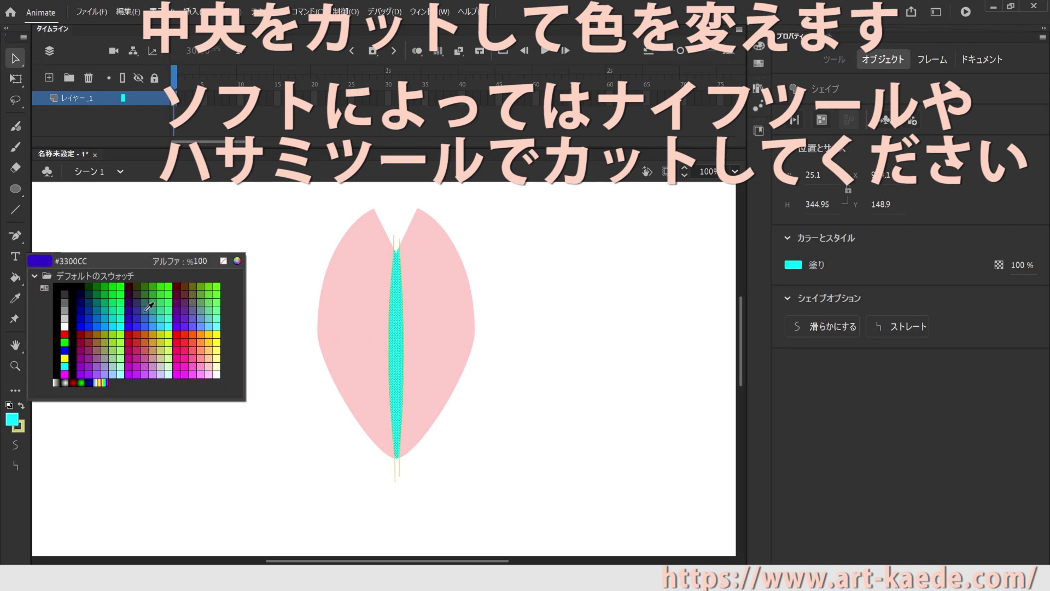
{"action": "left_click", "coordinate": [237, 261]}
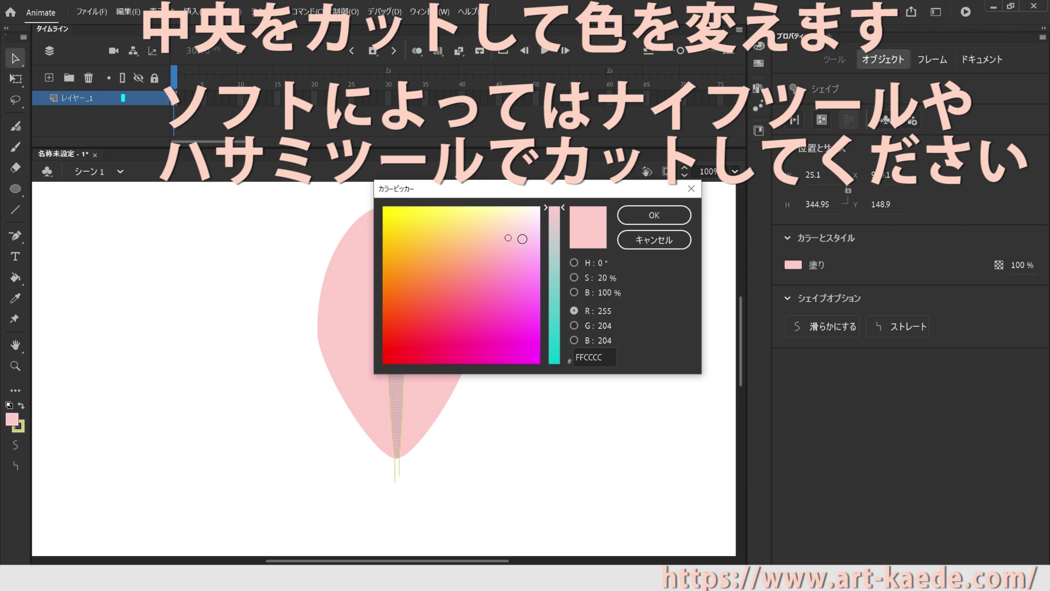
{"action": "left_click", "coordinate": [524, 239]}
{"action": "mouse_move", "coordinate": [524, 238]}
{"action": "left_mouse_down"}
{"action": "mouse_move", "coordinate": [509, 227]}
{"action": "mouse_move", "coordinate": [508, 241]}
{"action": "left_mouse_up"}
{"action": "left_click", "coordinate": [654, 215]}
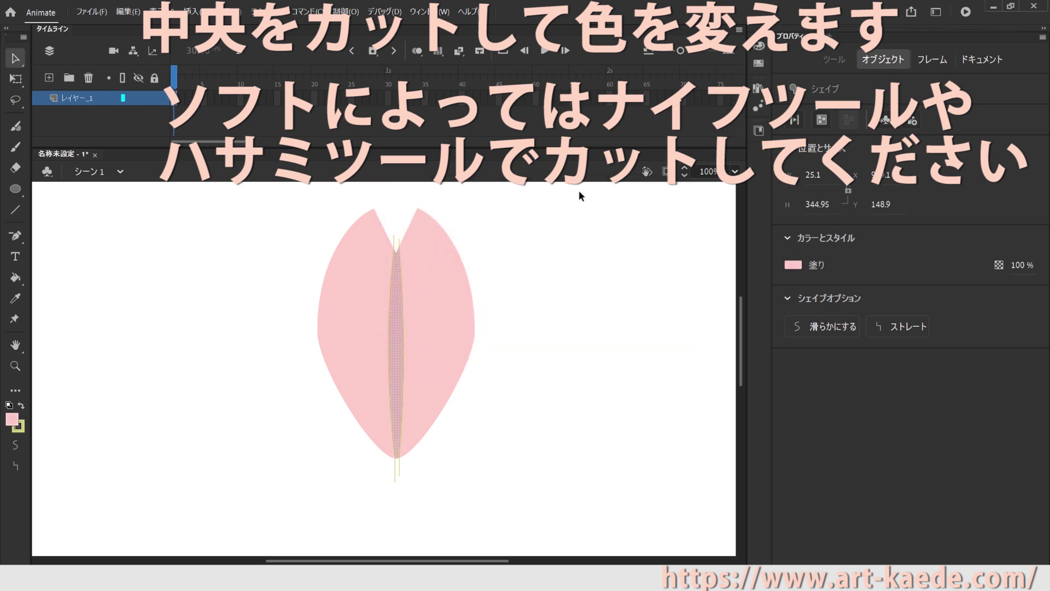
{"action": "left_click", "coordinate": [159, 284]}
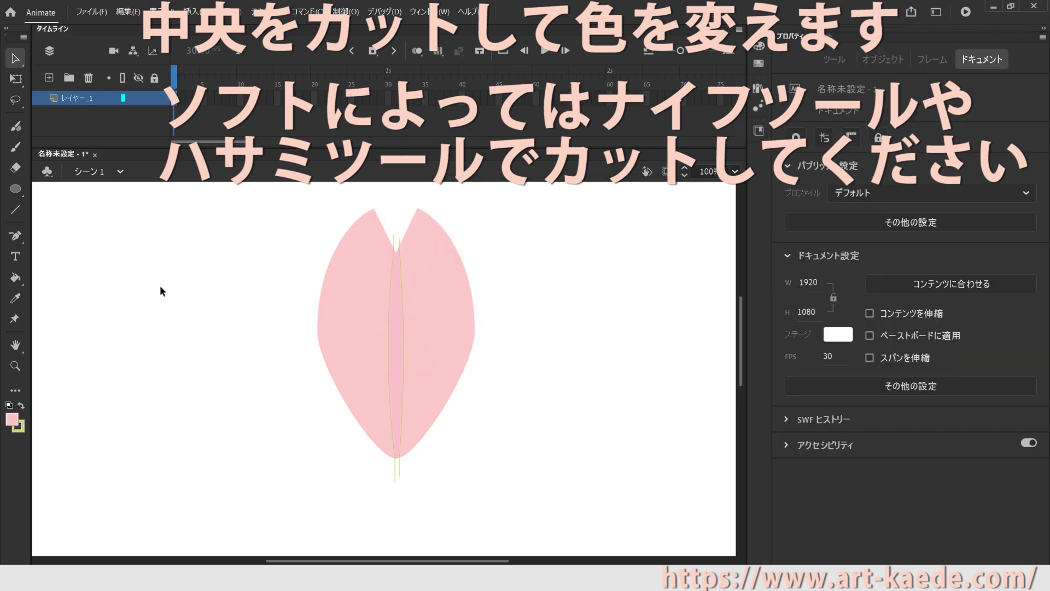
Step: Delete the guide lines along both sides of the centre strip, including their ends outside the petal
{"action": "left_click", "coordinate": [402, 341]}
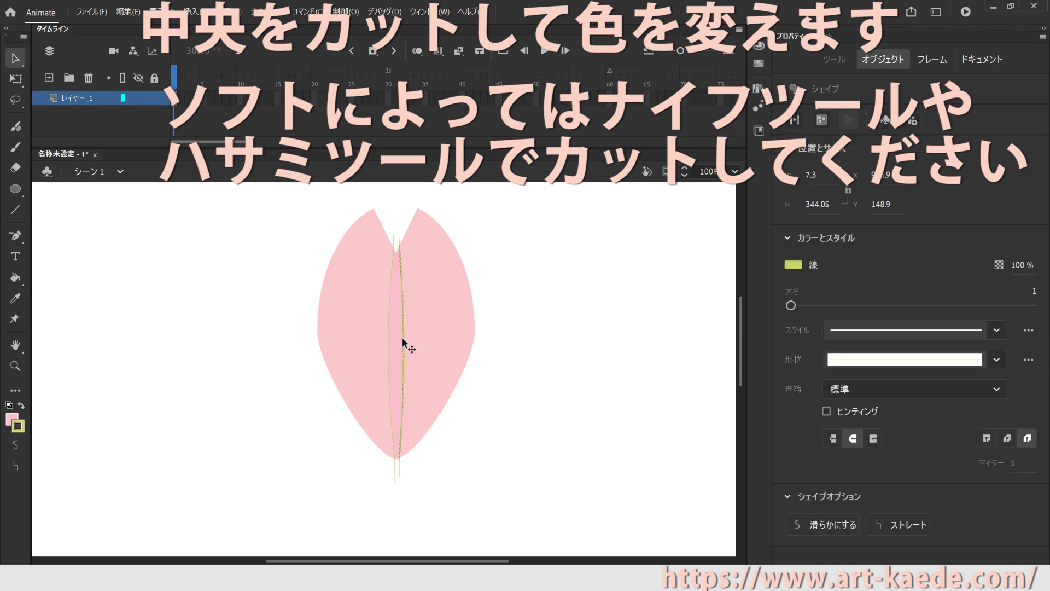
{"action": "key", "text": "Delete"}
{"action": "left_click", "coordinate": [385, 328]}
{"action": "key", "text": "Delete"}
{"action": "left_click", "coordinate": [402, 341]}
{"action": "left_click", "coordinate": [535, 496]}
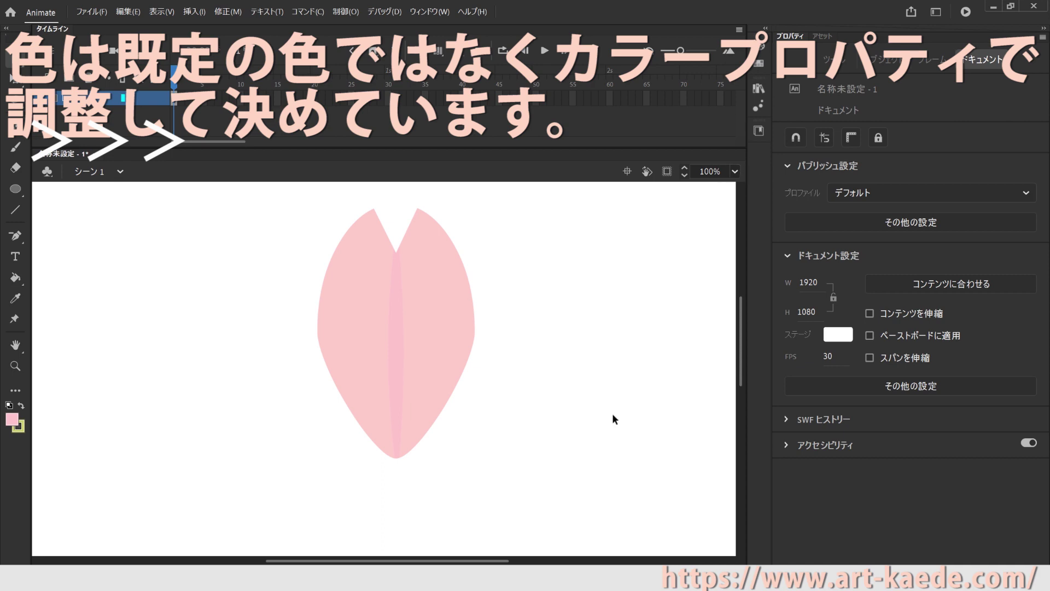
{"action": "left_click_drag", "start_coordinate": [515, 507], "coordinate": [235, 228]}
{"action": "left_click", "coordinate": [631, 293]}
Step: Recolour the petal's centre strip to a lighter peach pink
{"action": "left_click", "coordinate": [396, 344]}
{"action": "left_click", "coordinate": [12, 419]}
{"action": "left_click", "coordinate": [237, 263]}
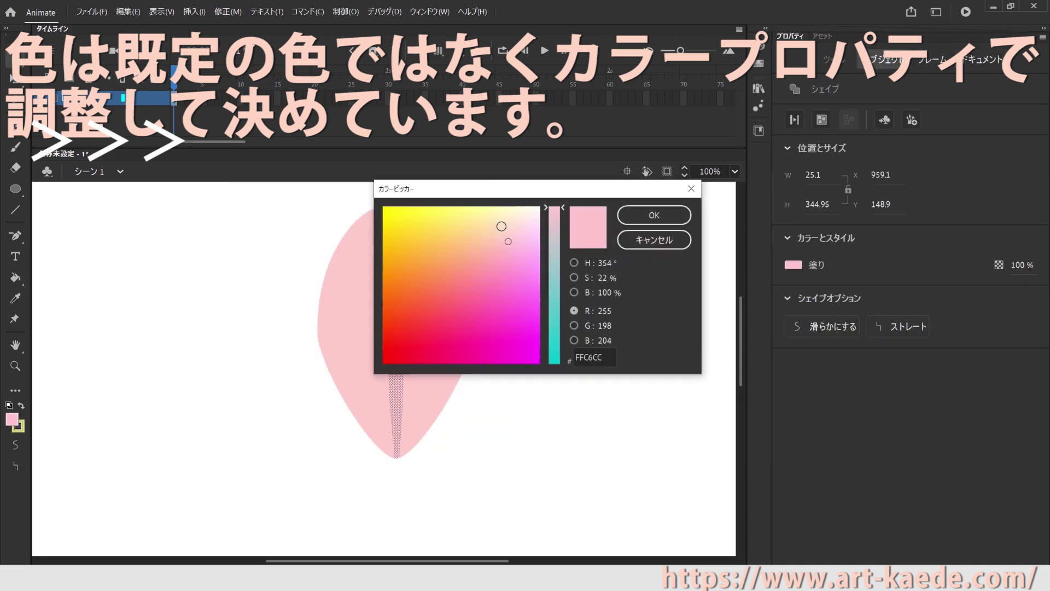
{"action": "left_click", "coordinate": [508, 235]}
{"action": "left_click", "coordinate": [503, 235]}
{"action": "left_click", "coordinate": [654, 216]}
{"action": "left_click", "coordinate": [699, 231]}
Step: Recolour both outer halves of the petal to a deeper pink
{"action": "left_click", "coordinate": [452, 290]}
{"action": "left_click", "coordinate": [383, 291], "text": "shift"}
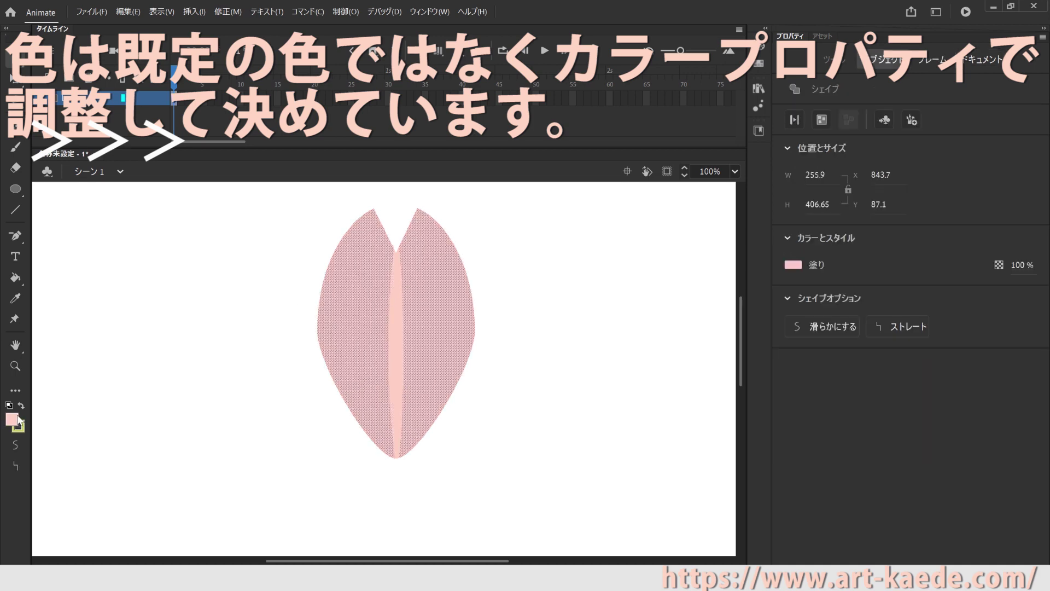
{"action": "left_click", "coordinate": [15, 416]}
{"action": "left_click", "coordinate": [237, 263]}
{"action": "left_click", "coordinate": [500, 244]}
{"action": "left_click", "coordinate": [498, 251]}
{"action": "left_click", "coordinate": [654, 216]}
{"action": "left_click", "coordinate": [618, 246]}
Step: Recolour the petal's centre strip to a very pale pink that contrasts with the outer halves
{"action": "left_click", "coordinate": [394, 318]}
{"action": "left_click", "coordinate": [12, 418]}
{"action": "left_click", "coordinate": [239, 261]}
{"action": "left_click", "coordinate": [514, 240]}
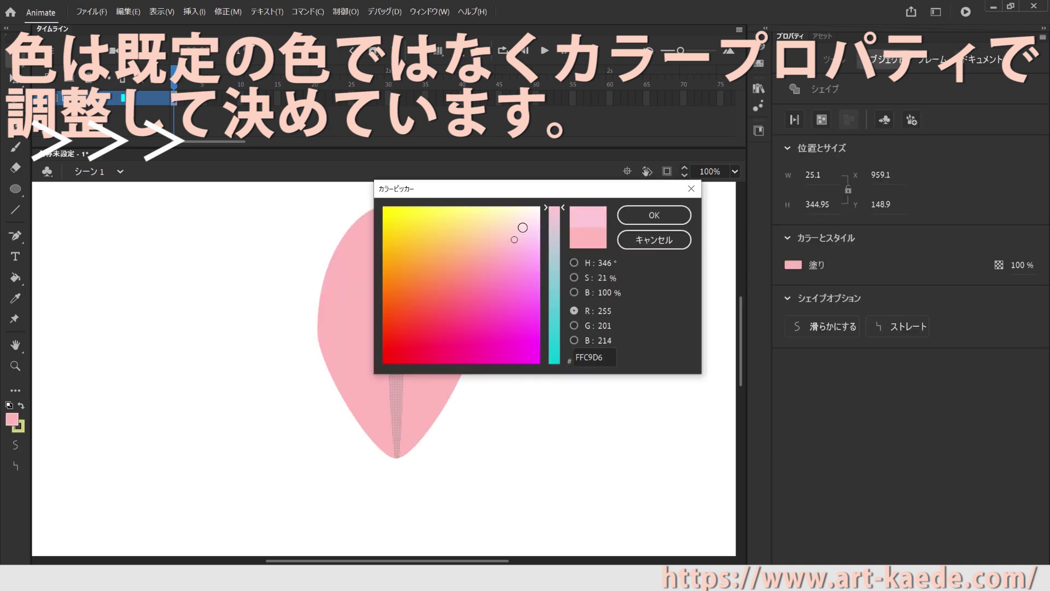
{"action": "left_click", "coordinate": [522, 227]}
{"action": "left_click", "coordinate": [654, 215]}
{"action": "left_click", "coordinate": [604, 275]}
Step: Select all parts of the two-tone petal and group them
{"action": "left_click", "coordinate": [735, 171]}
{"action": "left_click", "coordinate": [749, 271]}
{"action": "left_click_drag", "start_coordinate": [326, 263], "coordinate": [474, 464]}
{"action": "left_click", "coordinate": [218, 10]}
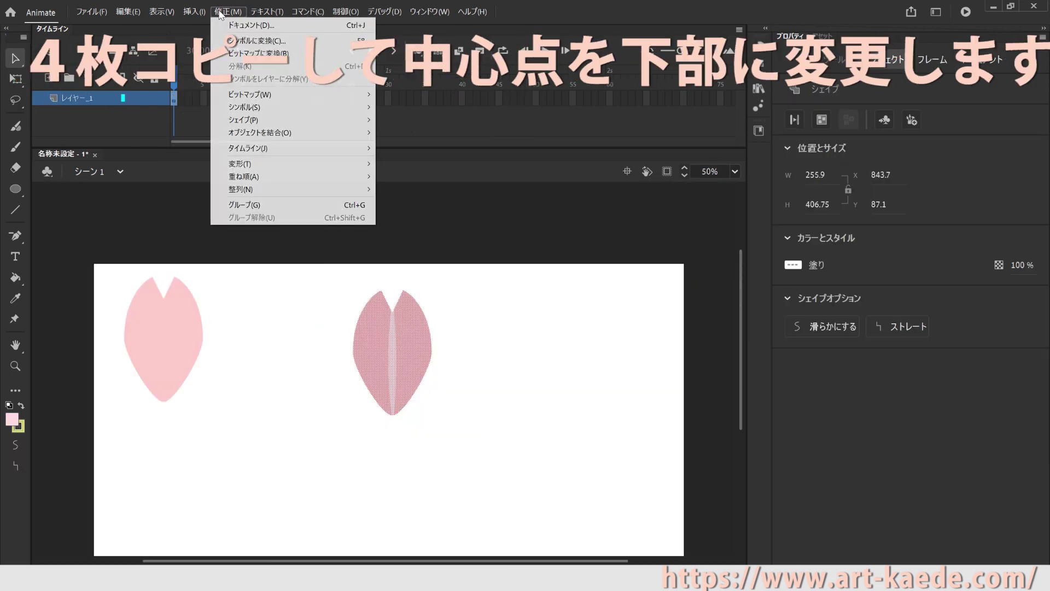
{"action": "left_click", "coordinate": [275, 206]}
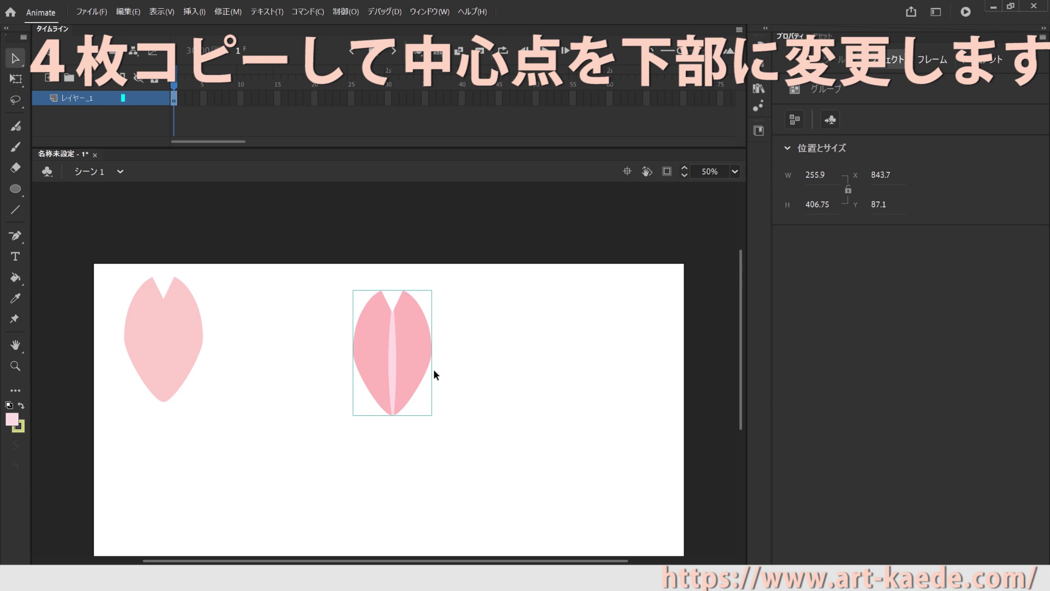
Step: Reposition the grouped petal and move its transformation point to just below the petal's pointed base
{"action": "left_click_drag", "start_coordinate": [420, 371], "coordinate": [388, 354]}
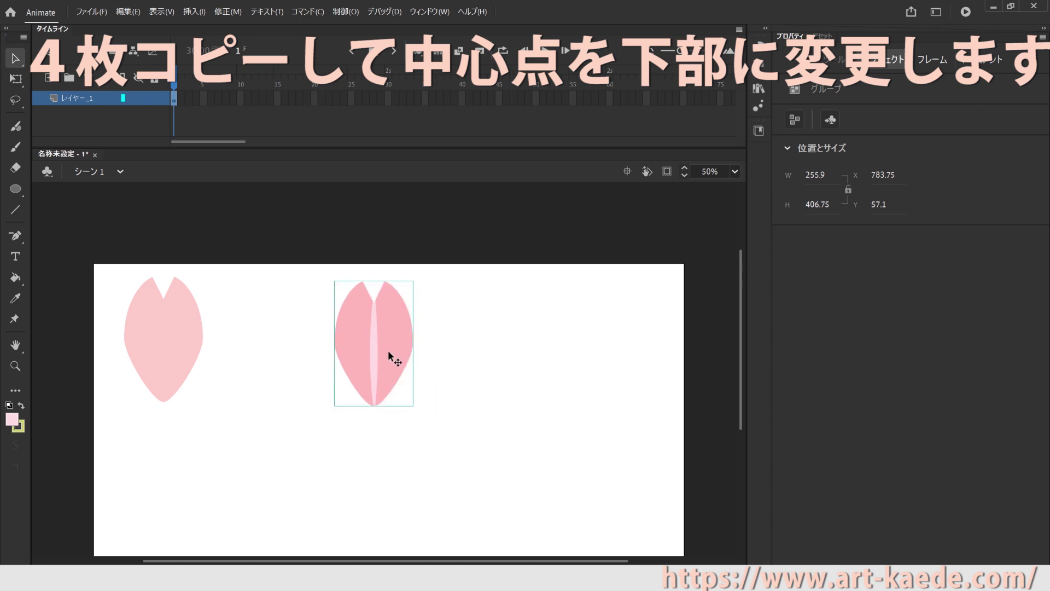
{"action": "right_click", "coordinate": [388, 353]}
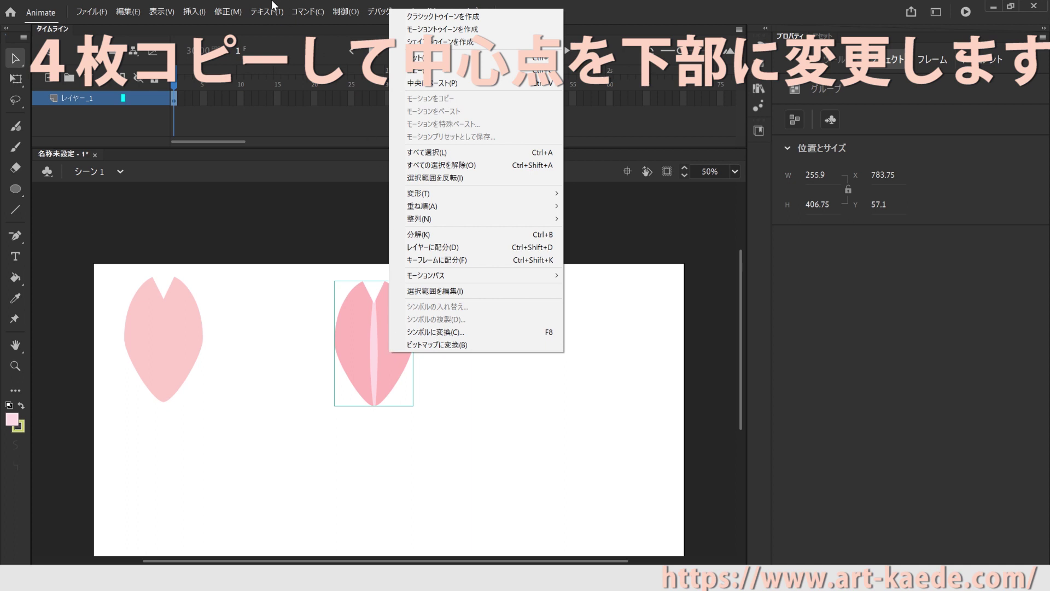
{"action": "left_click", "coordinate": [221, 11]}
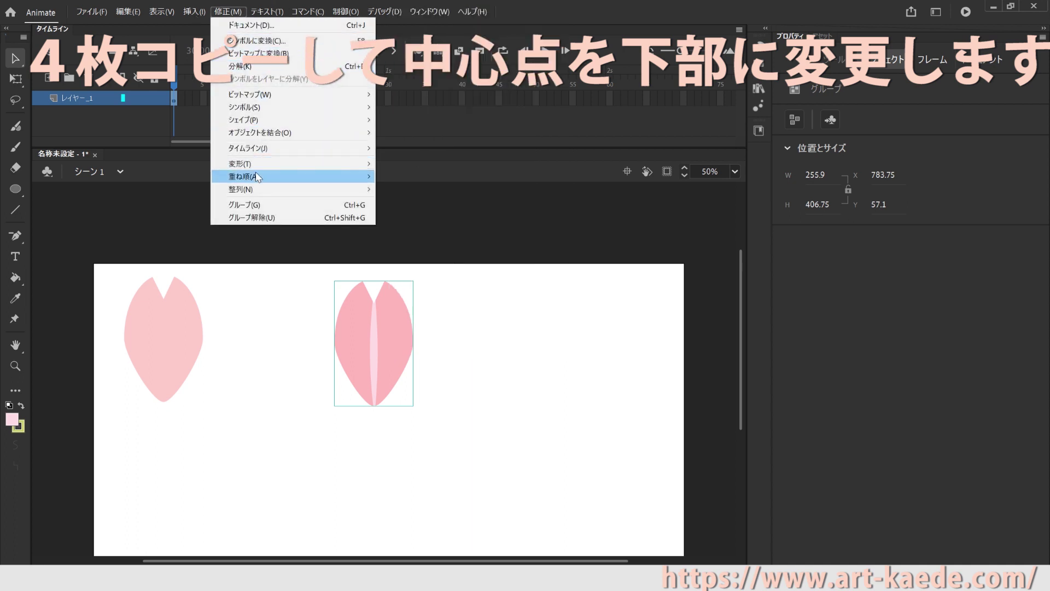
{"action": "mouse_move", "coordinate": [257, 176]}
{"action": "left_click", "coordinate": [432, 163]}
{"action": "key", "text": "q"}
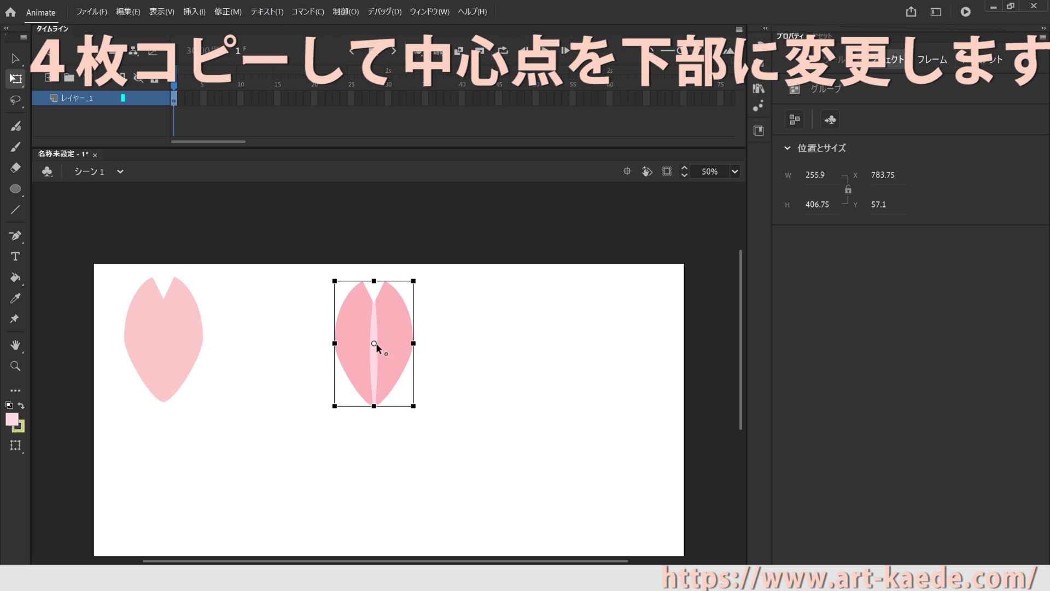
{"action": "left_click_drag", "start_coordinate": [374, 348], "coordinate": [378, 380]}
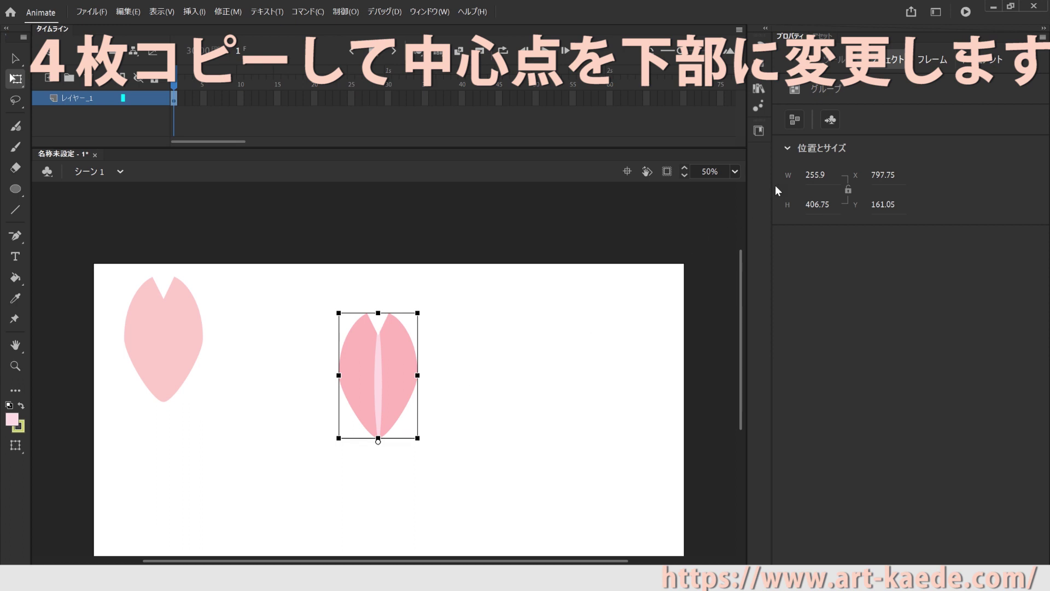
{"action": "scroll", "coordinate": [612, 285], "scroll_direction": "down", "scroll_amount": 3}
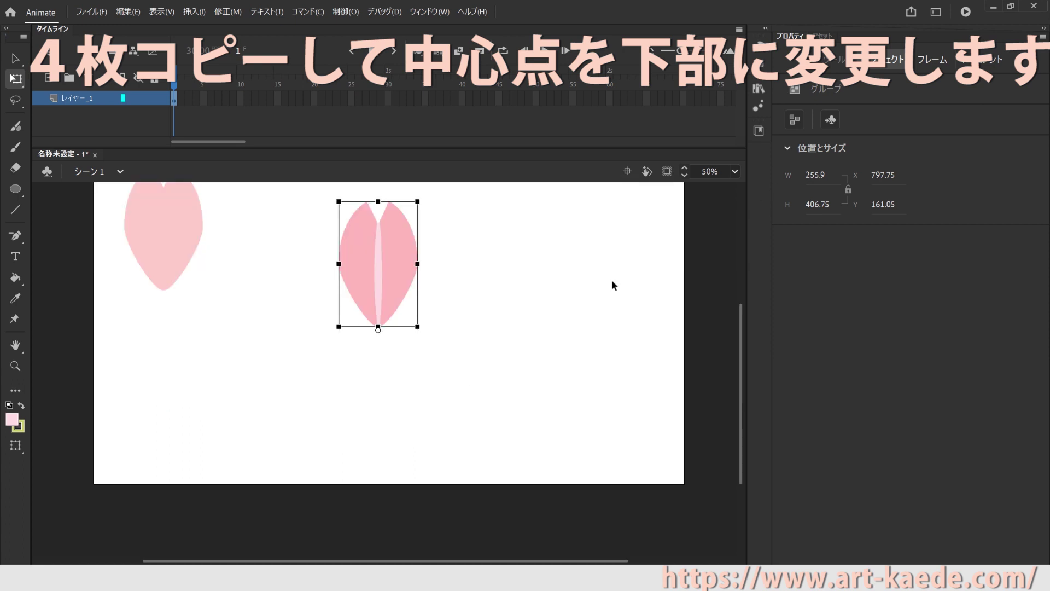
{"action": "left_click", "coordinate": [586, 295]}
{"action": "scroll", "coordinate": [554, 302], "scroll_direction": "up", "scroll_amount": 2}
{"action": "left_click_drag", "start_coordinate": [392, 350], "coordinate": [400, 324]}
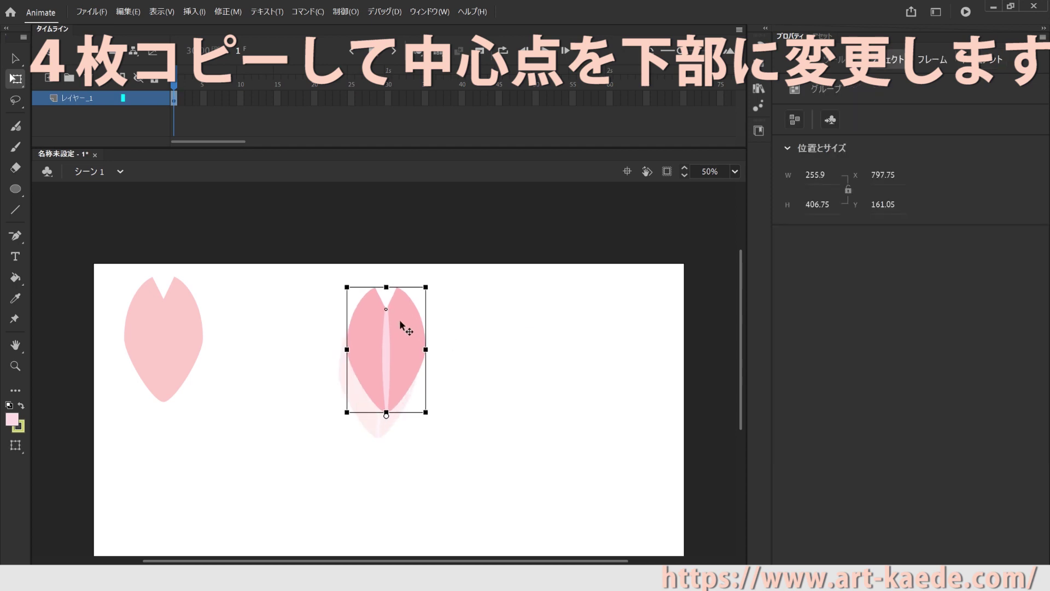
Step: Copy the petal and paste four copies in place on top of it
{"action": "left_click", "coordinate": [123, 11]}
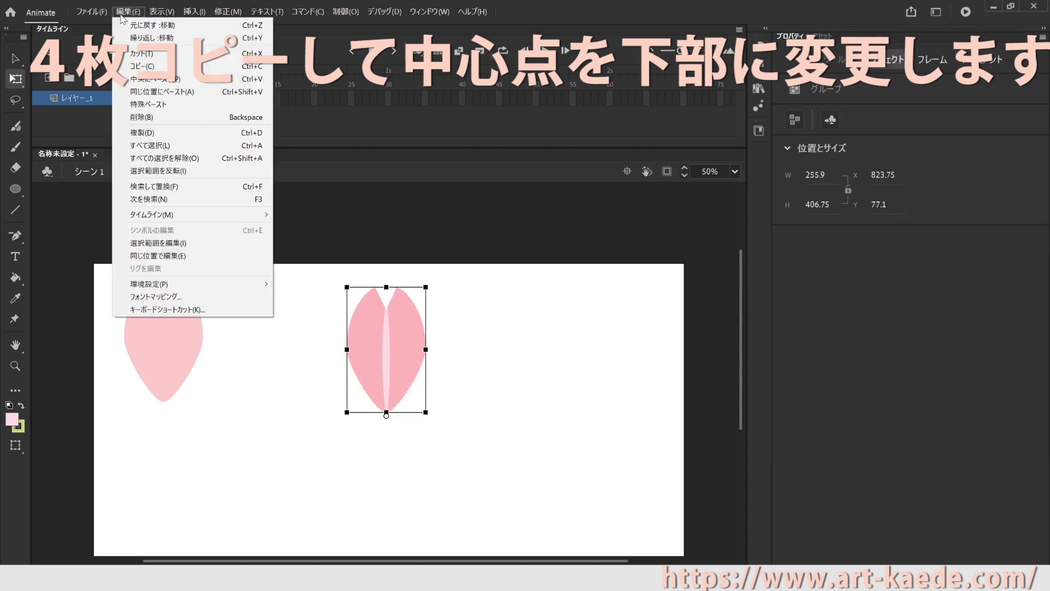
{"action": "left_click", "coordinate": [144, 66]}
{"action": "left_click", "coordinate": [122, 11]}
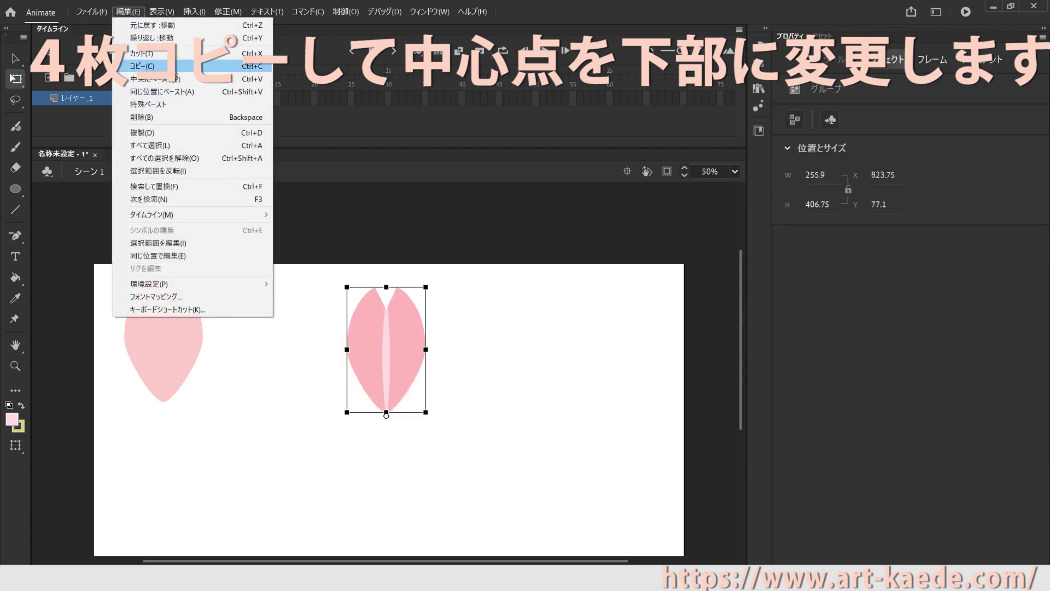
{"action": "left_click", "coordinate": [159, 91]}
{"action": "left_click", "coordinate": [126, 12]}
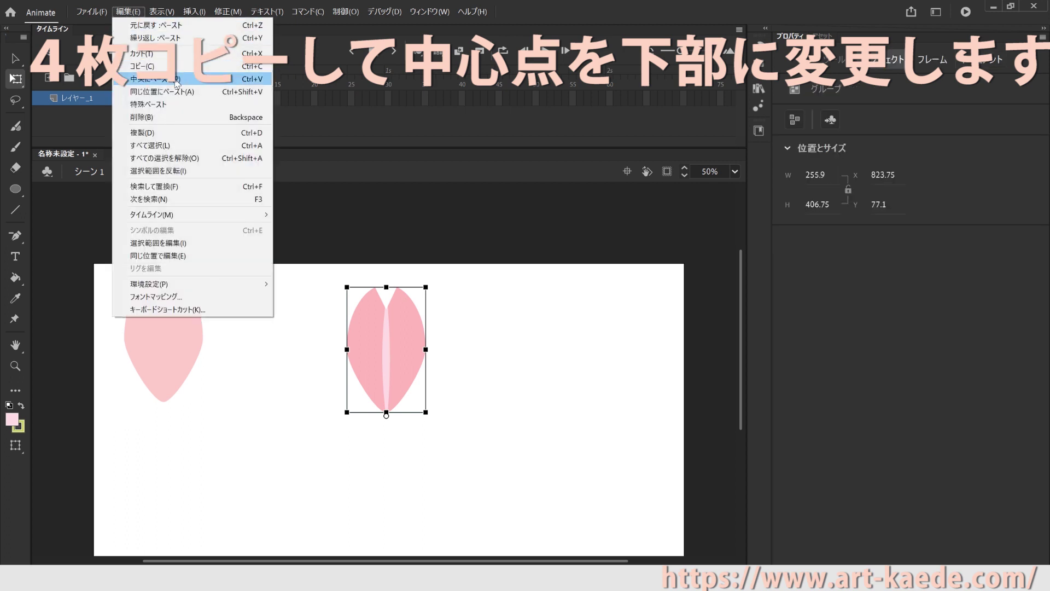
{"action": "left_click", "coordinate": [143, 89]}
{"action": "left_click", "coordinate": [127, 11]}
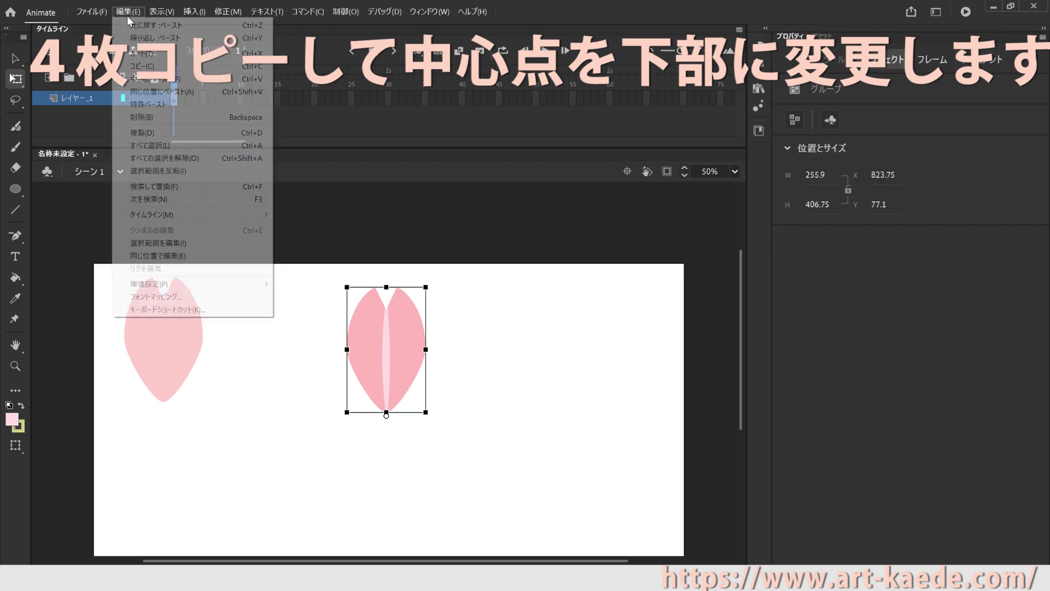
{"action": "left_click", "coordinate": [143, 89]}
{"action": "left_click", "coordinate": [137, 12]}
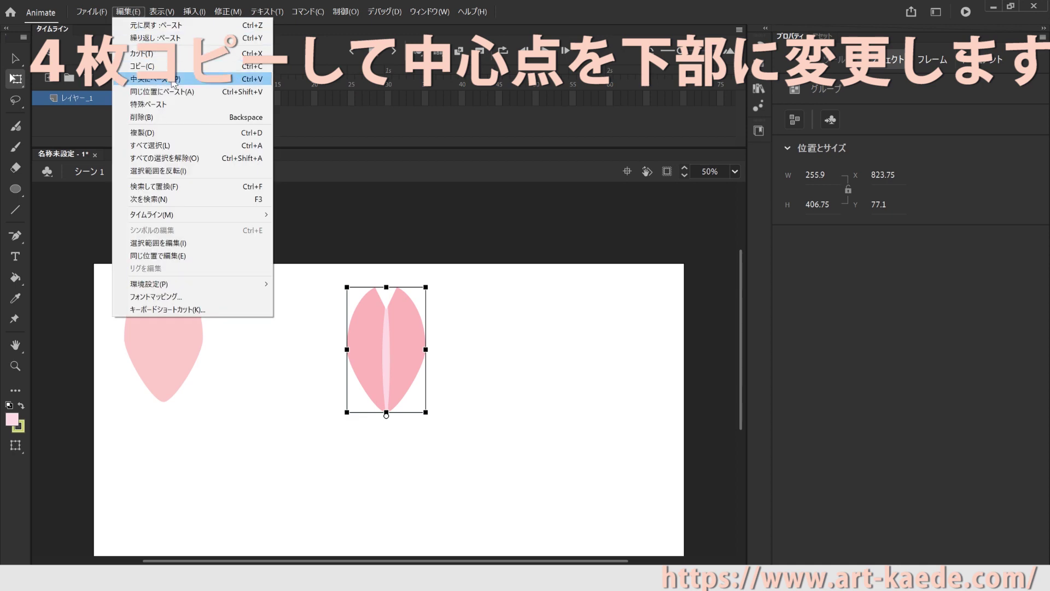
{"action": "left_click", "coordinate": [144, 89]}
Step: Rotate the four petal copies around the base point to fan them out into a five-petal flower
{"action": "left_click", "coordinate": [15, 58]}
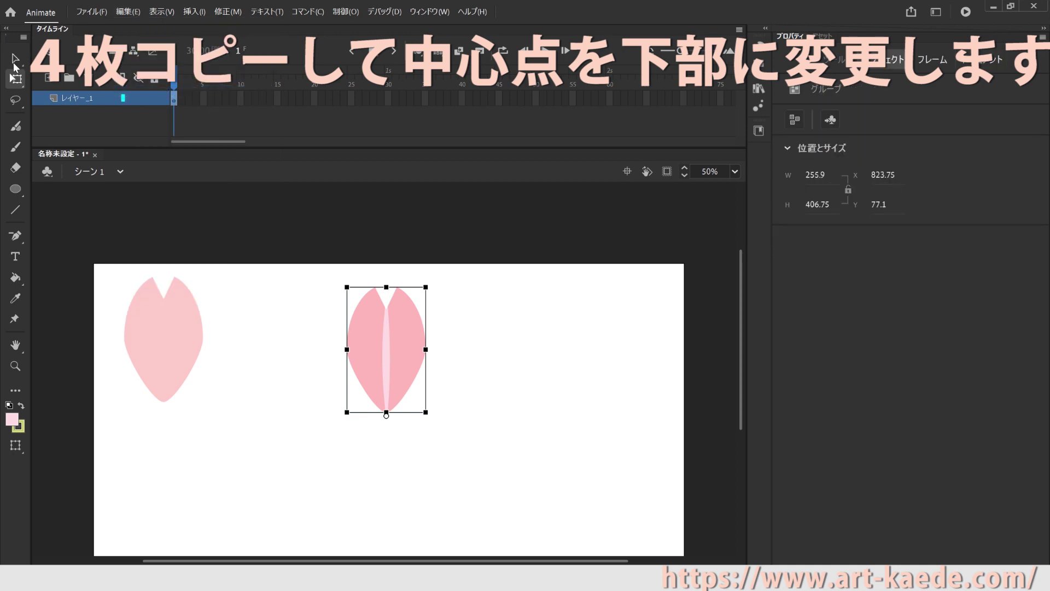
{"action": "left_click", "coordinate": [228, 12]}
{"action": "mouse_move", "coordinate": [273, 164]}
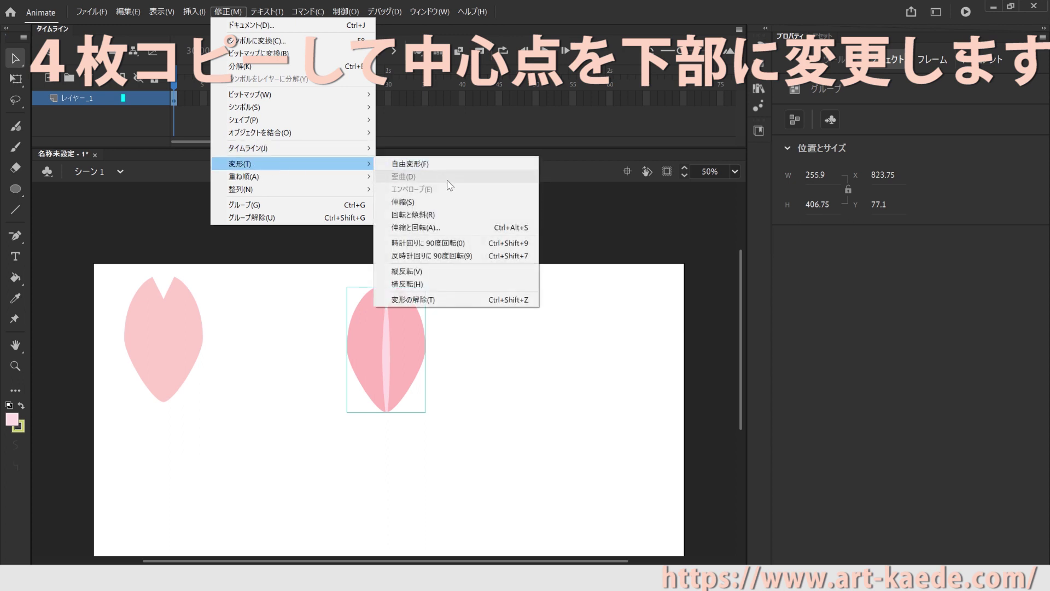
{"action": "left_click", "coordinate": [442, 219]}
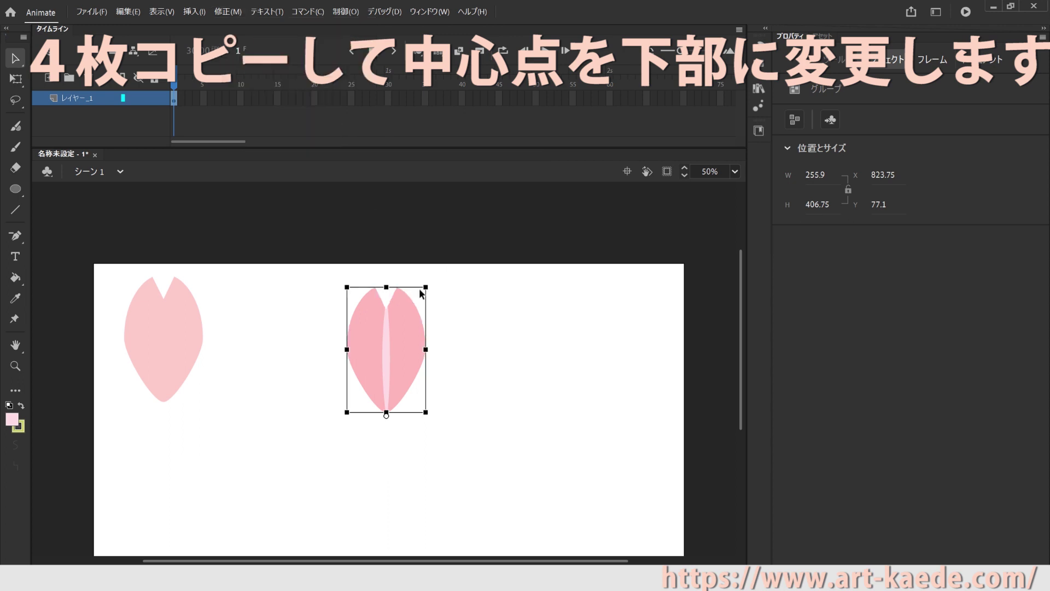
{"action": "left_click_drag", "start_coordinate": [424, 290], "coordinate": [548, 452]}
{"action": "left_click", "coordinate": [399, 323]}
{"action": "left_click_drag", "start_coordinate": [339, 272], "coordinate": [174, 457]}
{"action": "left_click", "coordinate": [413, 307]}
{"action": "left_click_drag", "start_coordinate": [427, 295], "coordinate": [389, 543]}
{"action": "left_click", "coordinate": [363, 375]}
{"action": "left_click_drag", "start_coordinate": [351, 291], "coordinate": [363, 552]}
Step: Move and tilt the petals toward a shared centre so the five form a compact ring
{"action": "left_click", "coordinate": [734, 172]}
{"action": "left_click", "coordinate": [747, 249]}
{"action": "left_click_drag", "start_coordinate": [439, 391], "coordinate": [446, 389]}
{"action": "left_click_drag", "start_coordinate": [395, 358], "coordinate": [397, 355]}
{"action": "left_click_drag", "start_coordinate": [417, 429], "coordinate": [425, 432]}
{"action": "left_click_drag", "start_coordinate": [373, 391], "coordinate": [401, 394]}
{"action": "left_click", "coordinate": [392, 394]}
{"action": "left_click", "coordinate": [367, 428]}
{"action": "left_click_drag", "start_coordinate": [338, 449], "coordinate": [332, 444]}
{"action": "left_click", "coordinate": [421, 436]}
{"action": "left_click_drag", "start_coordinate": [452, 448], "coordinate": [412, 422]}
{"action": "left_click", "coordinate": [389, 395]}
{"action": "left_click", "coordinate": [425, 387]}
{"action": "left_click", "coordinate": [388, 356]}
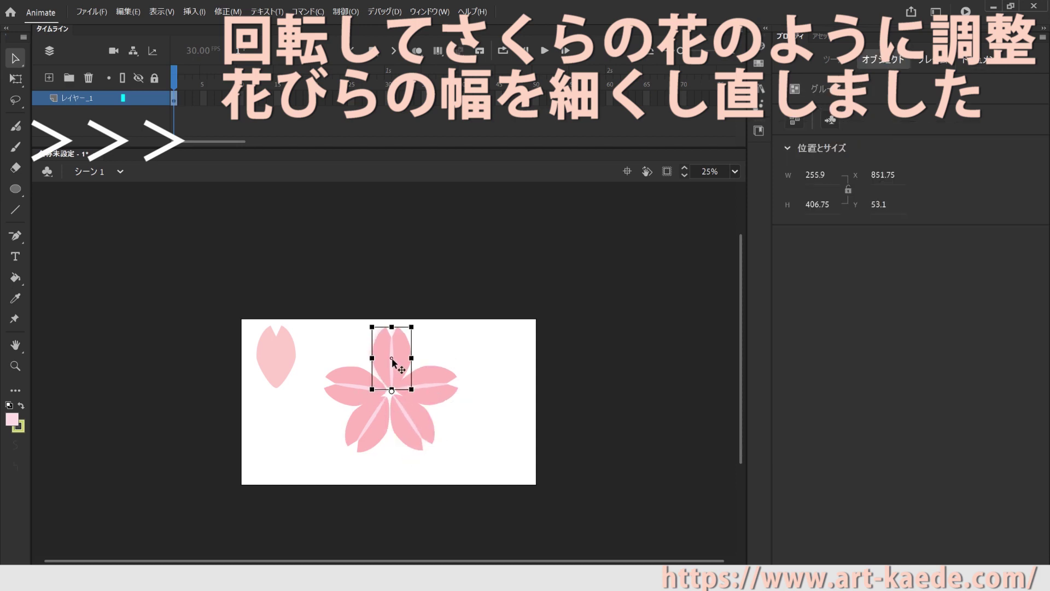
Step: Fine-tune the positions and angles of individual petals around the flower's centre
{"action": "left_click", "coordinate": [387, 402]}
{"action": "left_click_drag", "start_coordinate": [386, 406], "coordinate": [388, 410]}
{"action": "left_click", "coordinate": [734, 171]}
{"action": "left_click", "coordinate": [745, 286]}
{"action": "left_click", "coordinate": [678, 298]}
{"action": "left_click_drag", "start_coordinate": [405, 309], "coordinate": [403, 306]}
{"action": "left_click", "coordinate": [497, 344]}
{"action": "left_click_drag", "start_coordinate": [566, 277], "coordinate": [560, 283]}
{"action": "left_click", "coordinate": [649, 354]}
{"action": "left_click_drag", "start_coordinate": [390, 286], "coordinate": [395, 286]}
{"action": "left_click_drag", "start_coordinate": [427, 346], "coordinate": [429, 342]}
{"action": "left_click_drag", "start_coordinate": [495, 358], "coordinate": [556, 398]}
Step: Shift the two lower petals, the side petals and the top petal to even out the gaps between them
{"action": "left_click", "coordinate": [645, 365]}
{"action": "scroll", "coordinate": [646, 365], "scroll_direction": "up", "scroll_amount": 3}
{"action": "scroll", "coordinate": [646, 364], "scroll_direction": "down", "scroll_amount": 3}
{"action": "left_click_drag", "start_coordinate": [430, 349], "coordinate": [419, 369]}
{"action": "left_click_drag", "start_coordinate": [523, 368], "coordinate": [511, 366]}
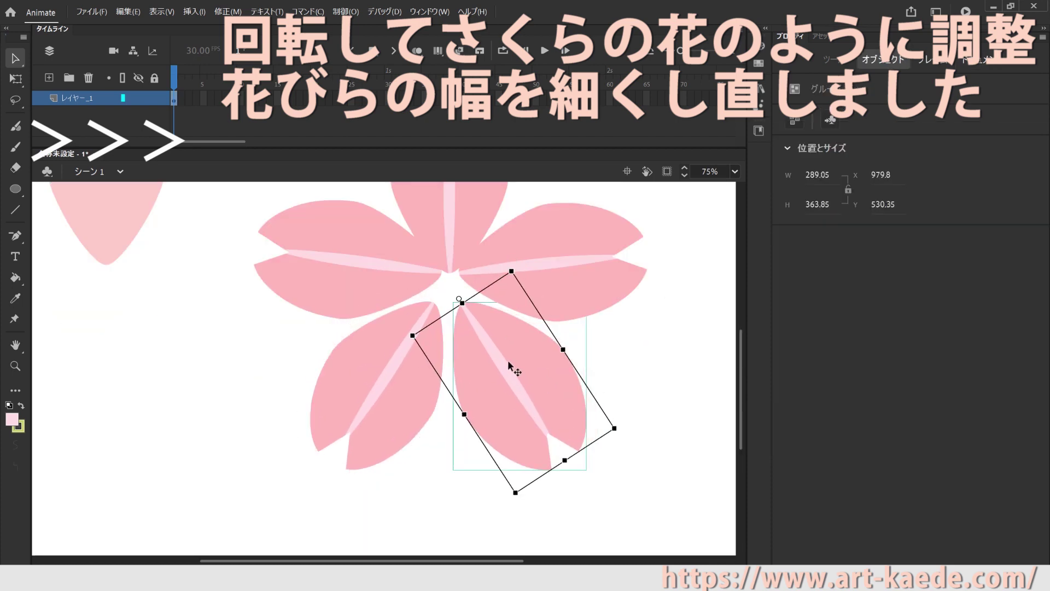
{"action": "left_click_drag", "start_coordinate": [408, 274], "coordinate": [398, 284]}
{"action": "left_click_drag", "start_coordinate": [502, 264], "coordinate": [511, 270]}
{"action": "left_click_drag", "start_coordinate": [441, 211], "coordinate": [442, 216]}
{"action": "left_click", "coordinate": [641, 364]}
{"action": "scroll", "coordinate": [641, 364], "scroll_direction": "up", "scroll_amount": 3}
{"action": "scroll", "coordinate": [641, 365], "scroll_direction": "down", "scroll_amount": 3}
Step: Narrow the top petal to a width of about 226.5 px, keeping its height
{"action": "left_click", "coordinate": [426, 336]}
{"action": "left_click", "coordinate": [444, 291]}
{"action": "left_click", "coordinate": [436, 231]}
{"action": "scroll", "coordinate": [436, 231], "scroll_direction": "up", "scroll_amount": 3}
{"action": "left_click_drag", "start_coordinate": [392, 297], "coordinate": [401, 297]}
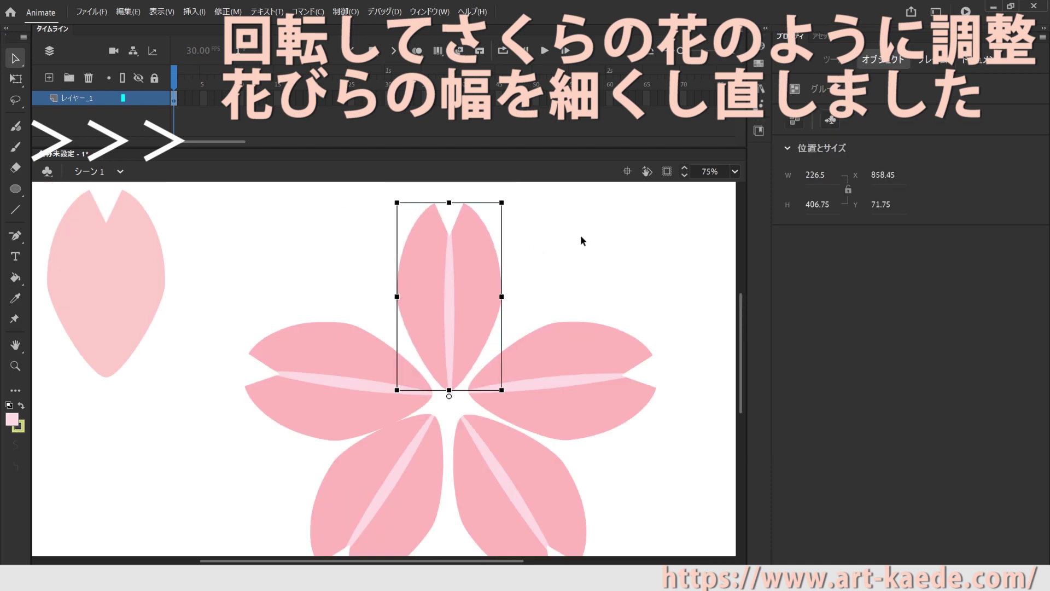
{"action": "left_click", "coordinate": [580, 234]}
Step: Move the whole flower to the stage's lower-left corner, then place only the narrowed petal back on the upper middle of the stage
{"action": "left_click", "coordinate": [734, 171]}
{"action": "left_click", "coordinate": [752, 250]}
{"action": "left_click_drag", "start_coordinate": [499, 453], "coordinate": [316, 304]}
{"action": "left_click_drag", "start_coordinate": [407, 343], "coordinate": [282, 412]}
{"action": "left_click", "coordinate": [328, 382]}
{"action": "left_click_drag", "start_coordinate": [294, 409], "coordinate": [432, 335]}
Step: Duplicate the narrowed petal in place and rotate the four copies around its base into a new five-petal flower
{"action": "left_click", "coordinate": [129, 12]}
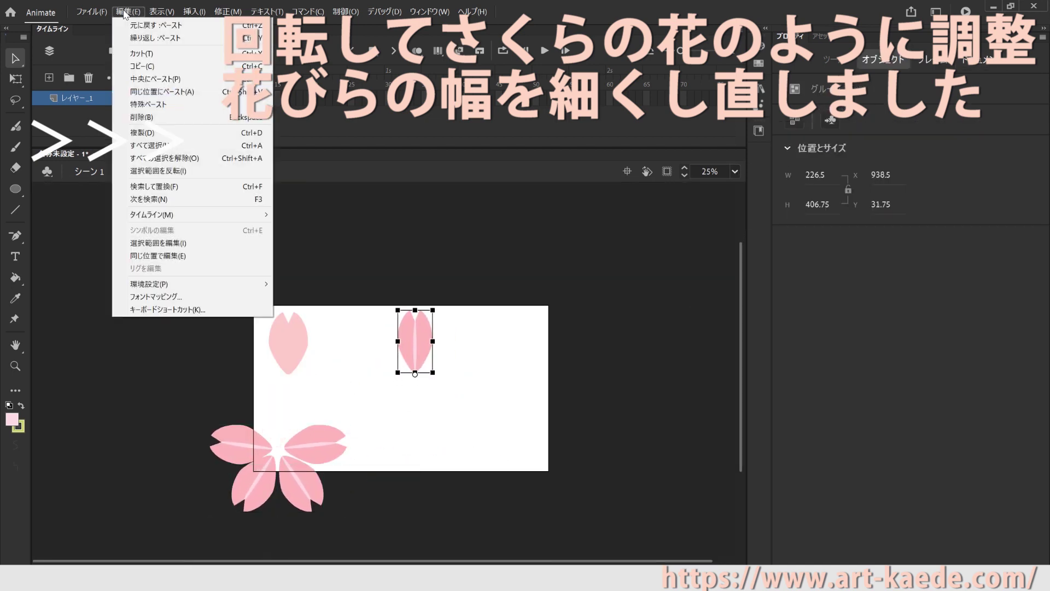
{"action": "left_click", "coordinate": [734, 171]}
{"action": "left_click", "coordinate": [750, 288]}
{"action": "left_click_drag", "start_coordinate": [450, 270], "coordinate": [598, 518]}
{"action": "left_click", "coordinate": [361, 359]}
{"action": "left_click_drag", "start_coordinate": [323, 272], "coordinate": [184, 523]}
{"action": "scroll", "coordinate": [513, 357], "scroll_direction": "down", "scroll_amount": 3}
{"action": "left_click", "coordinate": [415, 256]}
{"action": "scroll", "coordinate": [414, 256], "scroll_direction": "up", "scroll_amount": 3}
{"action": "left_click_drag", "start_coordinate": [450, 285], "coordinate": [415, 552]}
{"action": "left_click", "coordinate": [382, 428]}
{"action": "left_click_drag", "start_coordinate": [333, 277], "coordinate": [334, 585]}
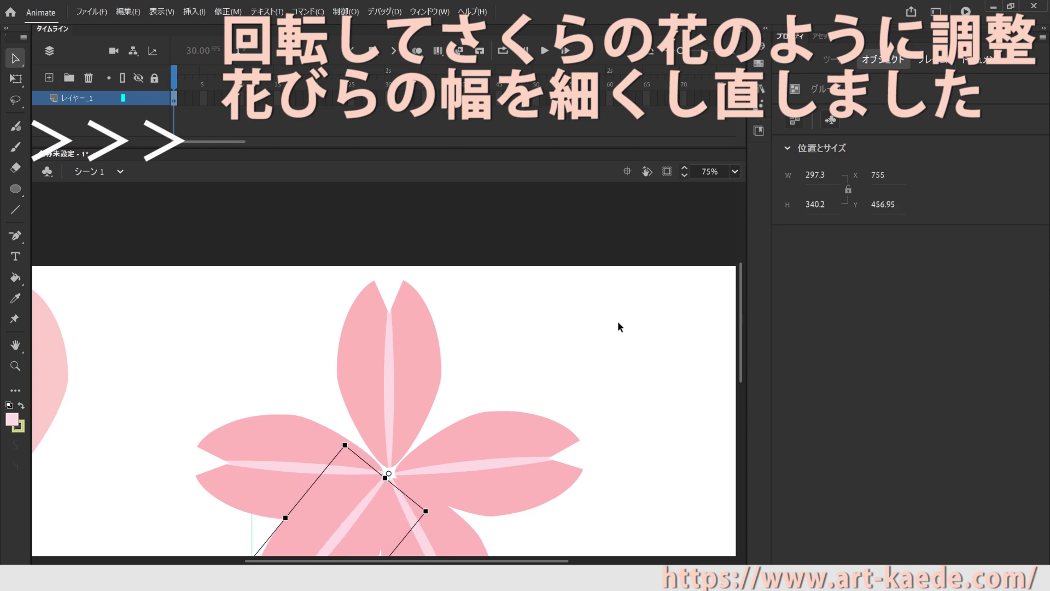
Step: Adjust the angle and position of the new flower's two lower petals so they meet at the centre
{"action": "scroll", "coordinate": [618, 326], "scroll_direction": "down", "scroll_amount": 3}
{"action": "left_click", "coordinate": [734, 171]}
{"action": "left_click", "coordinate": [735, 267]}
{"action": "left_click_drag", "start_coordinate": [458, 356], "coordinate": [465, 351]}
{"action": "left_click_drag", "start_coordinate": [364, 361], "coordinate": [411, 385]}
{"action": "left_click", "coordinate": [369, 391]}
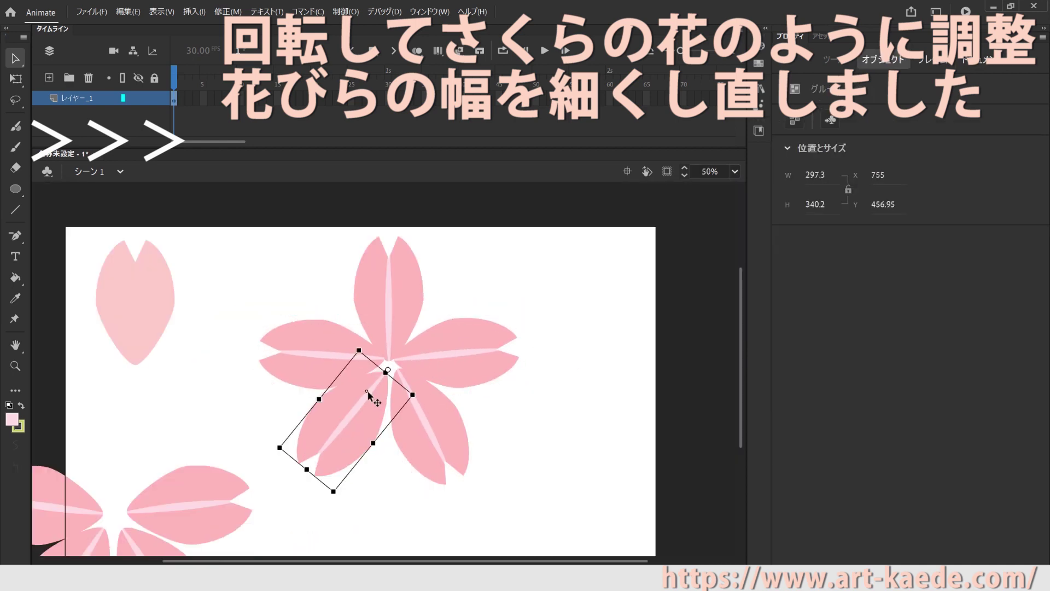
{"action": "left_click_drag", "start_coordinate": [273, 451], "coordinate": [279, 458]}
{"action": "left_click_drag", "start_coordinate": [386, 385], "coordinate": [382, 382]}
{"action": "left_click_drag", "start_coordinate": [438, 396], "coordinate": [435, 395]}
{"action": "left_click", "coordinate": [524, 383]}
Step: Tilt the new flower's right petal further upward and adjust it to even out the spacing
{"action": "scroll", "coordinate": [523, 383], "scroll_direction": "down", "scroll_amount": 3}
{"action": "left_click", "coordinate": [440, 323]}
{"action": "left_click_drag", "start_coordinate": [489, 356], "coordinate": [500, 334]}
{"action": "left_click_drag", "start_coordinate": [418, 303], "coordinate": [321, 319]}
{"action": "left_click_drag", "start_coordinate": [457, 305], "coordinate": [496, 314]}
{"action": "left_click", "coordinate": [518, 305]}
{"action": "scroll", "coordinate": [518, 306], "scroll_direction": "up", "scroll_amount": 3}
{"action": "left_click", "coordinate": [410, 309]}
{"action": "left_click", "coordinate": [457, 333]}
Step: Rotate the new flower's left petal slightly and move its base to the centre
{"action": "left_click", "coordinate": [269, 367]}
{"action": "left_click_drag", "start_coordinate": [255, 311], "coordinate": [260, 299]}
{"action": "left_click_drag", "start_coordinate": [379, 361], "coordinate": [386, 367]}
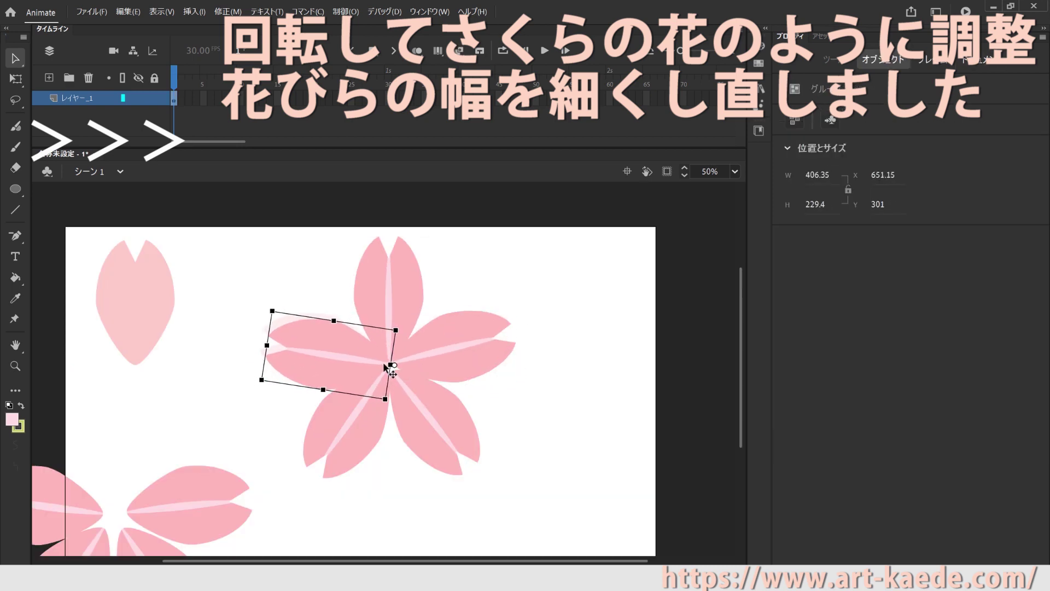
{"action": "left_click", "coordinate": [528, 455]}
{"action": "left_click_drag", "start_coordinate": [324, 353], "coordinate": [322, 350]}
{"action": "left_click", "coordinate": [512, 438]}
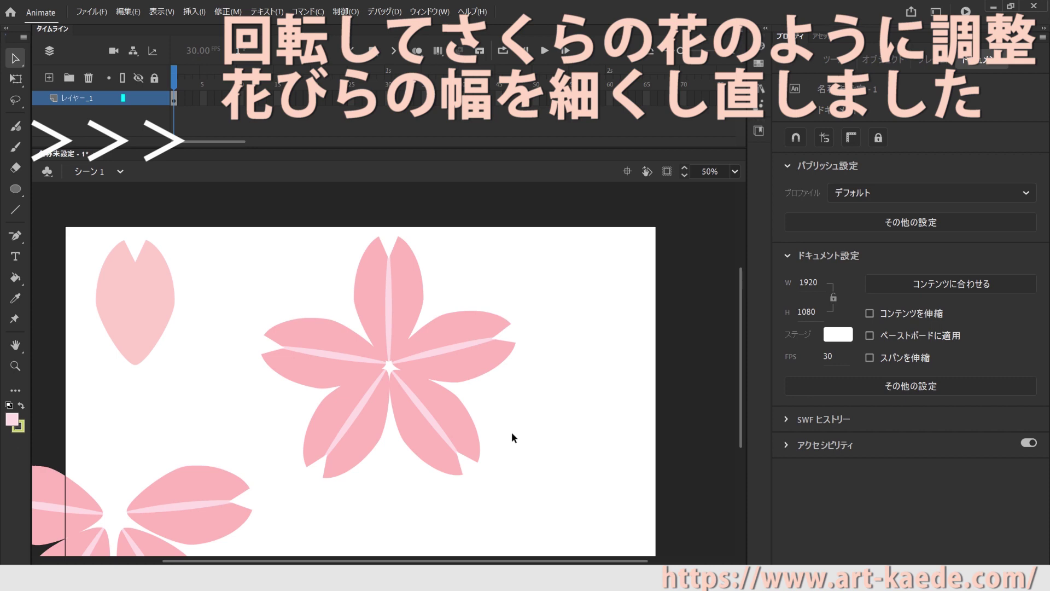
Step: Select all five petals of the new flower and move them up beside the single pale petal
{"action": "left_click", "coordinate": [375, 433]}
{"action": "left_click_drag", "start_coordinate": [417, 424], "coordinate": [380, 425]}
{"action": "left_click_drag", "start_coordinate": [529, 495], "coordinate": [241, 219]}
{"action": "left_click_drag", "start_coordinate": [530, 458], "coordinate": [257, 219]}
{"action": "left_click_drag", "start_coordinate": [487, 344], "coordinate": [404, 303]}
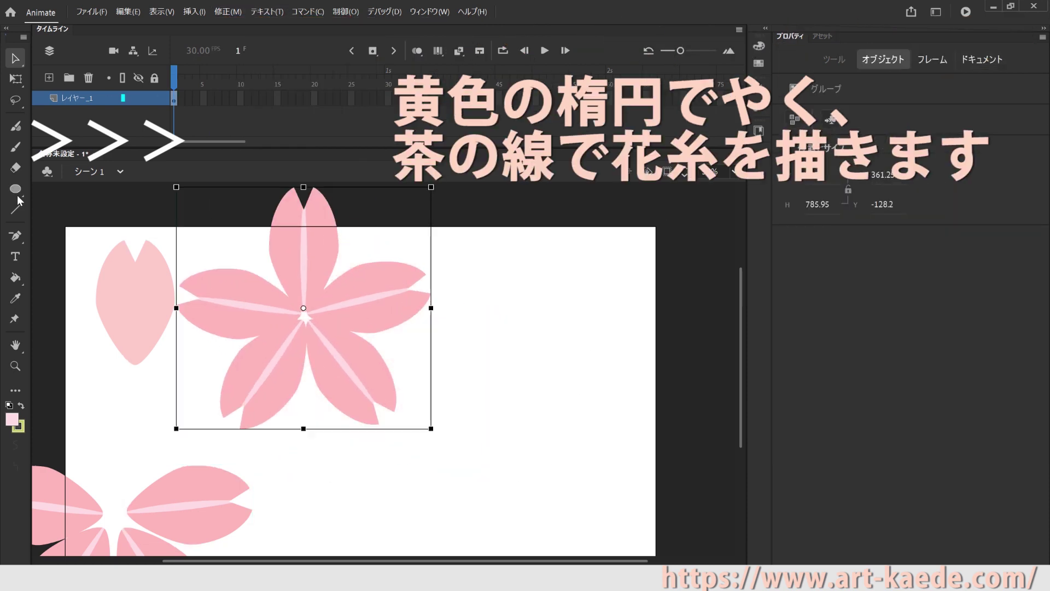
Step: Draw a small upright yellow ellipse with no stroke in the empty area beside the flower
{"action": "left_click", "coordinate": [16, 190]}
{"action": "left_click", "coordinate": [66, 232]}
{"action": "left_click", "coordinate": [18, 426]}
{"action": "left_click", "coordinate": [223, 261]}
{"action": "left_click", "coordinate": [12, 419]}
{"action": "left_click", "coordinate": [213, 350]}
{"action": "left_click_drag", "start_coordinate": [500, 305], "coordinate": [512, 327]}
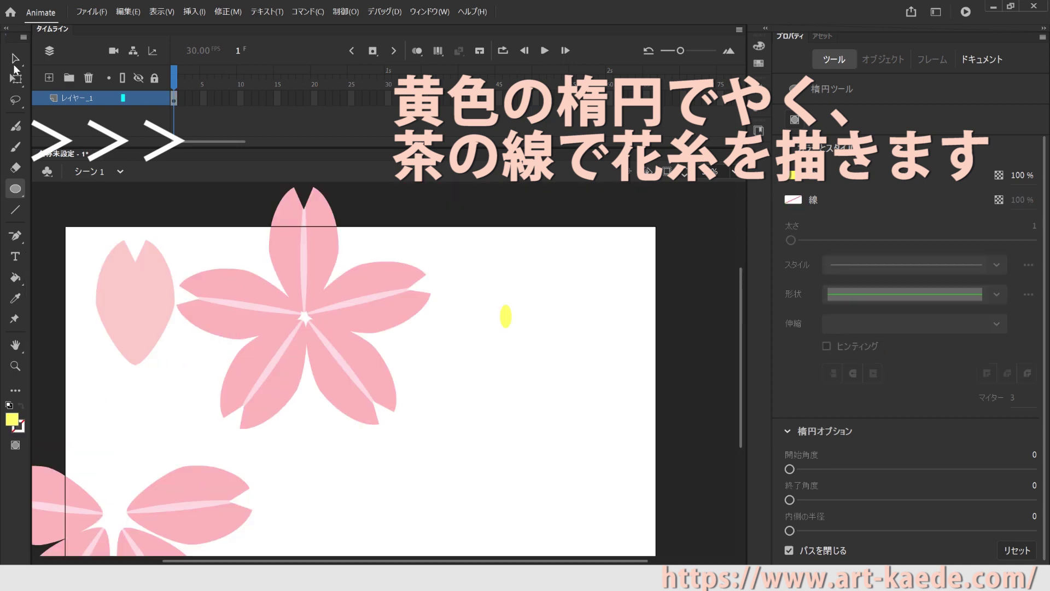
Step: Draw a near-vertical line about 318 px long beside the yellow ellipse and colour it brownish red
{"action": "key", "text": "n"}
{"action": "key", "text": "v"}
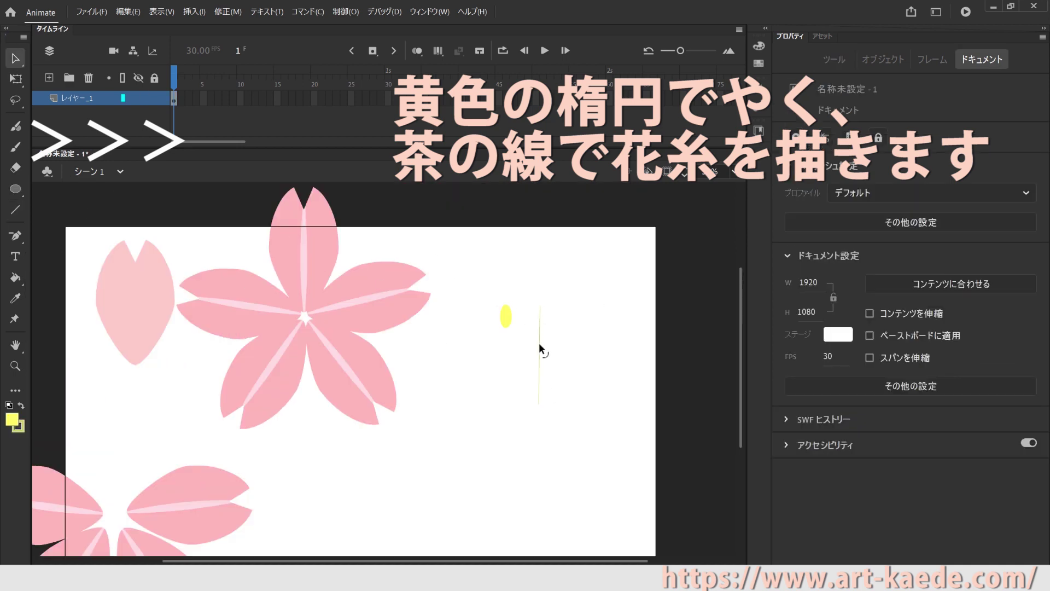
{"action": "left_click", "coordinate": [540, 347]}
{"action": "left_click", "coordinate": [793, 265]}
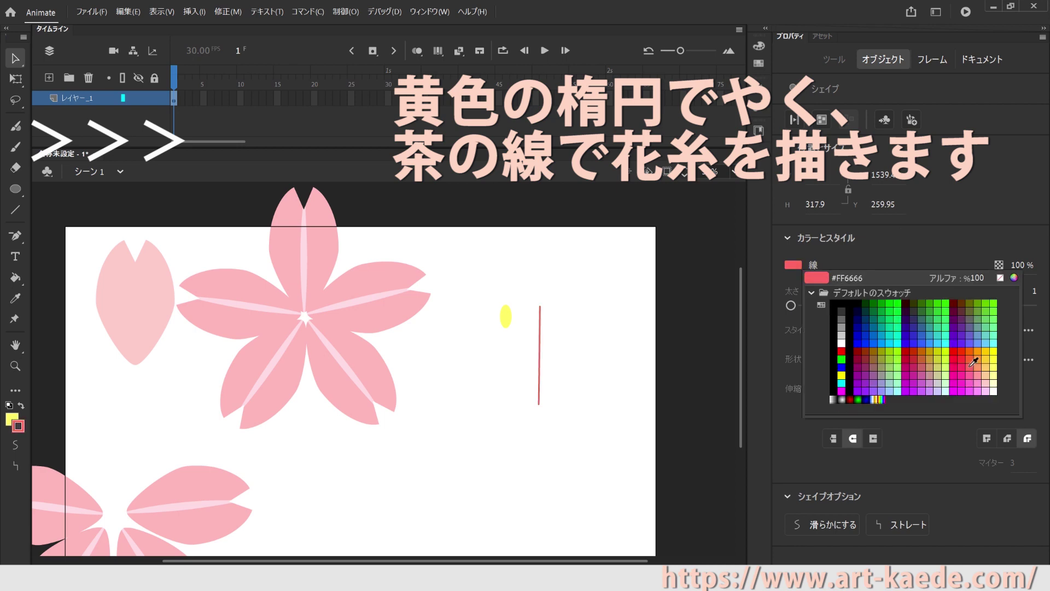
{"action": "left_click", "coordinate": [921, 367]}
{"action": "left_click", "coordinate": [598, 375]}
{"action": "left_click", "coordinate": [540, 351]}
{"action": "left_click", "coordinate": [582, 366]}
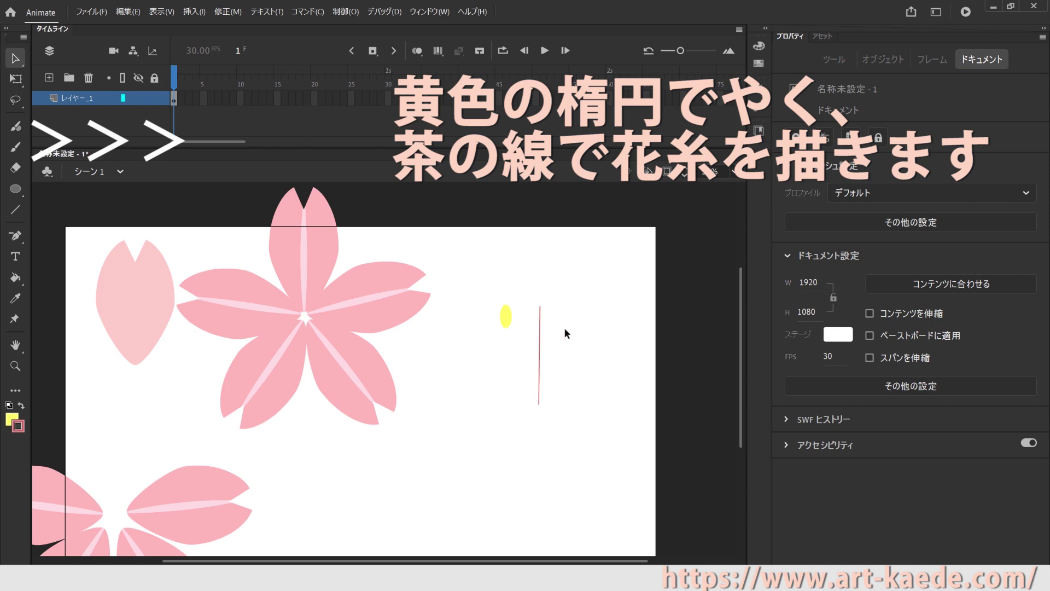
Step: Turn the brownish-red line and the yellow ellipse into two separate groups
{"action": "left_click", "coordinate": [539, 339]}
{"action": "left_click", "coordinate": [228, 11]}
{"action": "left_click", "coordinate": [246, 205]}
{"action": "left_click", "coordinate": [505, 317]}
{"action": "left_click", "coordinate": [228, 11]}
{"action": "left_click", "coordinate": [263, 205]}
Step: Place the yellow ellipse on the upper end of the line to form a stamen
{"action": "left_click", "coordinate": [465, 285]}
{"action": "left_click_drag", "start_coordinate": [505, 316], "coordinate": [540, 304]}
{"action": "left_click", "coordinate": [545, 408]}
{"action": "left_click", "coordinate": [540, 381]}
Step: Copy the stamen's ellipse and line and paste two duplicates, placing one on each side of the original
{"action": "left_click_drag", "start_coordinate": [565, 437], "coordinate": [522, 284]}
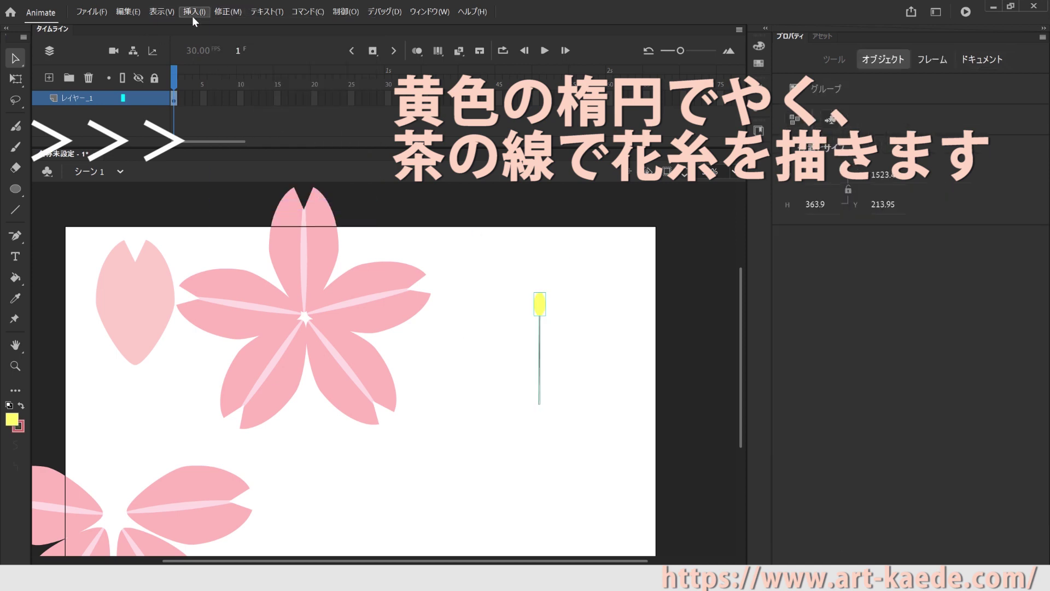
{"action": "left_click", "coordinate": [128, 11]}
{"action": "left_click", "coordinate": [142, 66]}
{"action": "left_click", "coordinate": [128, 12]}
{"action": "left_click", "coordinate": [142, 89]}
{"action": "left_click_drag", "start_coordinate": [541, 306], "coordinate": [507, 307]}
{"action": "left_click", "coordinate": [128, 11]}
{"action": "left_click", "coordinate": [180, 91]}
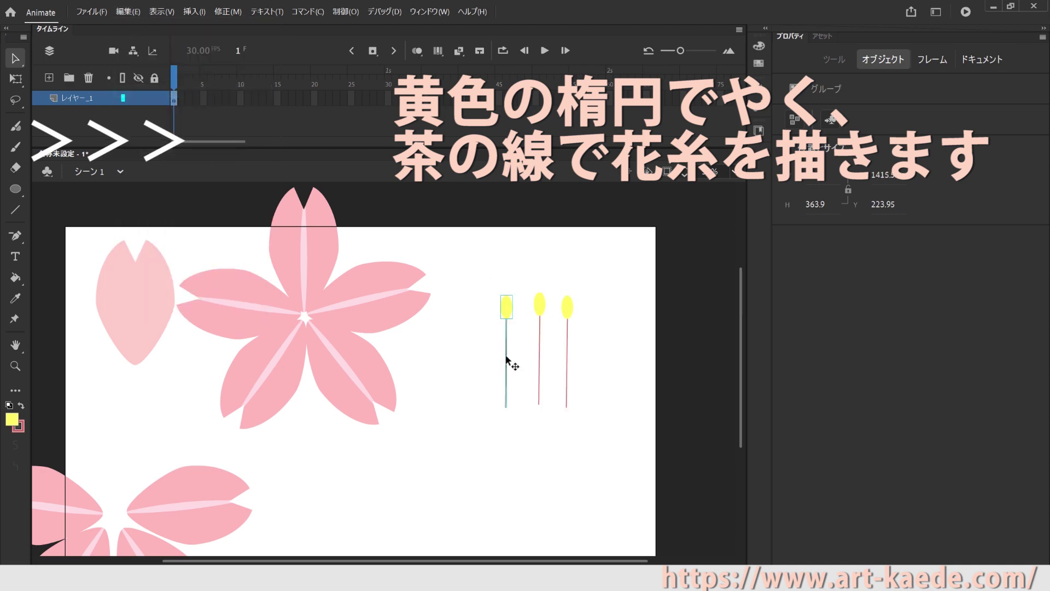
Step: Bend the left stamen's line outward to the left and the right stamen's line outward to the right
{"action": "double_click", "coordinate": [507, 356]}
{"action": "double_click", "coordinate": [585, 355]}
{"action": "double_click", "coordinate": [568, 353]}
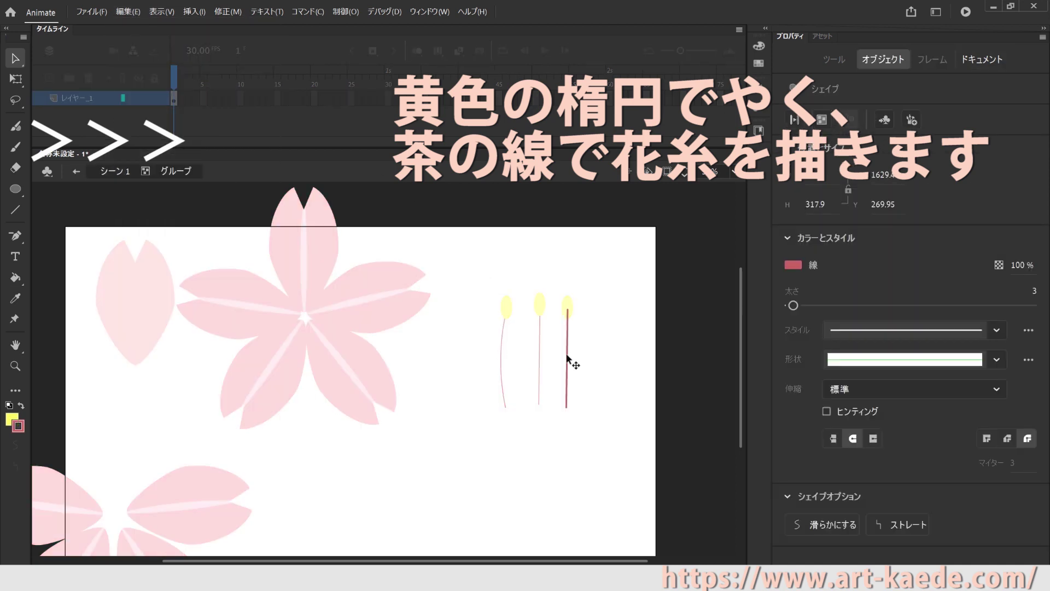
{"action": "left_click_drag", "start_coordinate": [568, 354], "coordinate": [568, 356]}
{"action": "left_click", "coordinate": [570, 350]}
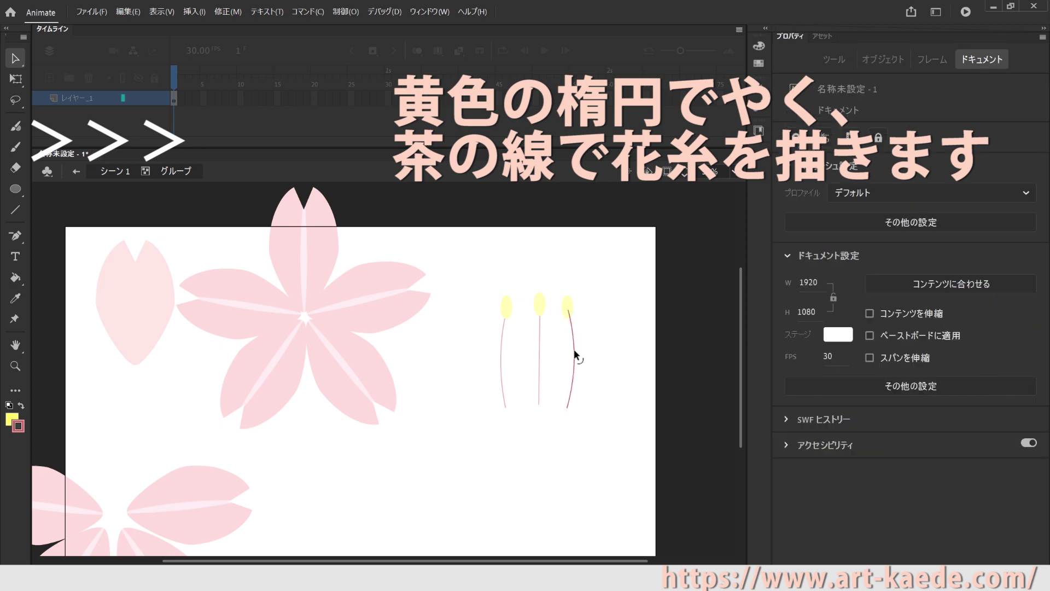
{"action": "double_click", "coordinate": [599, 367]}
{"action": "left_click", "coordinate": [474, 430]}
Step: Group the ellipse and line of each of the three stamens, making one group per stamen
{"action": "left_click_drag", "start_coordinate": [486, 272], "coordinate": [523, 411]}
{"action": "left_click", "coordinate": [237, 11]}
{"action": "left_click", "coordinate": [254, 206]}
{"action": "left_click_drag", "start_coordinate": [524, 280], "coordinate": [552, 413]}
{"action": "left_click", "coordinate": [232, 11]}
{"action": "left_click", "coordinate": [263, 205]}
{"action": "left_click_drag", "start_coordinate": [555, 272], "coordinate": [589, 416]}
{"action": "left_click", "coordinate": [233, 12]}
{"action": "left_click", "coordinate": [263, 205]}
Step: Tilt the left and right stamens outward and position them so their bases meet the middle stamen's lower end
{"action": "left_click", "coordinate": [509, 308]}
{"action": "left_click", "coordinate": [228, 11]}
{"action": "mouse_move", "coordinate": [300, 165]}
{"action": "left_click", "coordinate": [405, 164]}
{"action": "left_click_drag", "start_coordinate": [495, 291], "coordinate": [476, 308]}
{"action": "left_click_drag", "start_coordinate": [510, 359], "coordinate": [525, 368]}
{"action": "left_click", "coordinate": [568, 308]}
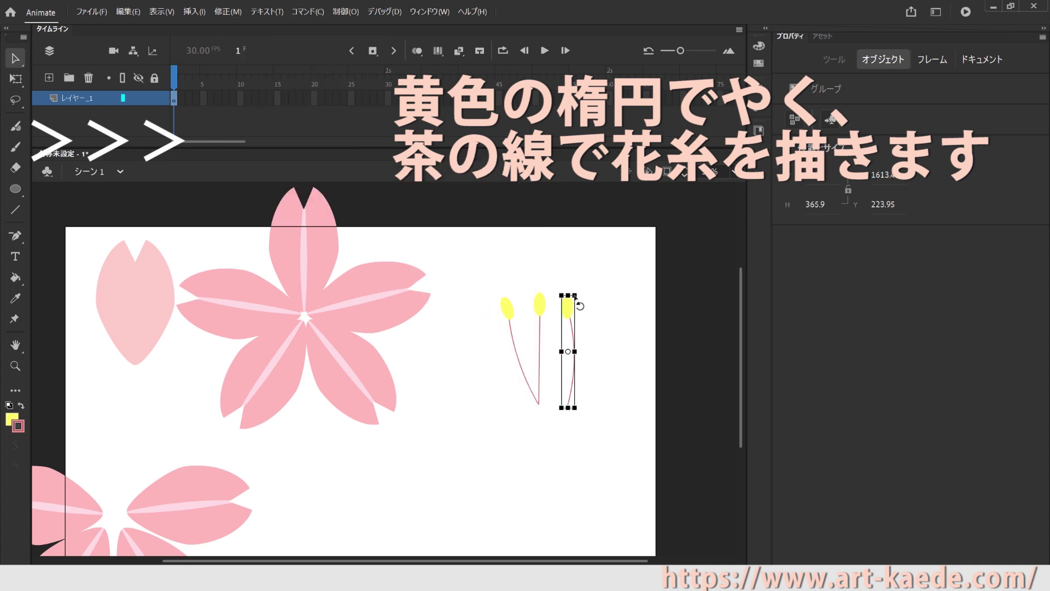
{"action": "left_click_drag", "start_coordinate": [578, 304], "coordinate": [605, 352]}
{"action": "left_click", "coordinate": [586, 323]}
Step: Group the three stamens together and paste a copy of the group in the same place
{"action": "left_click_drag", "start_coordinate": [604, 407], "coordinate": [467, 240]}
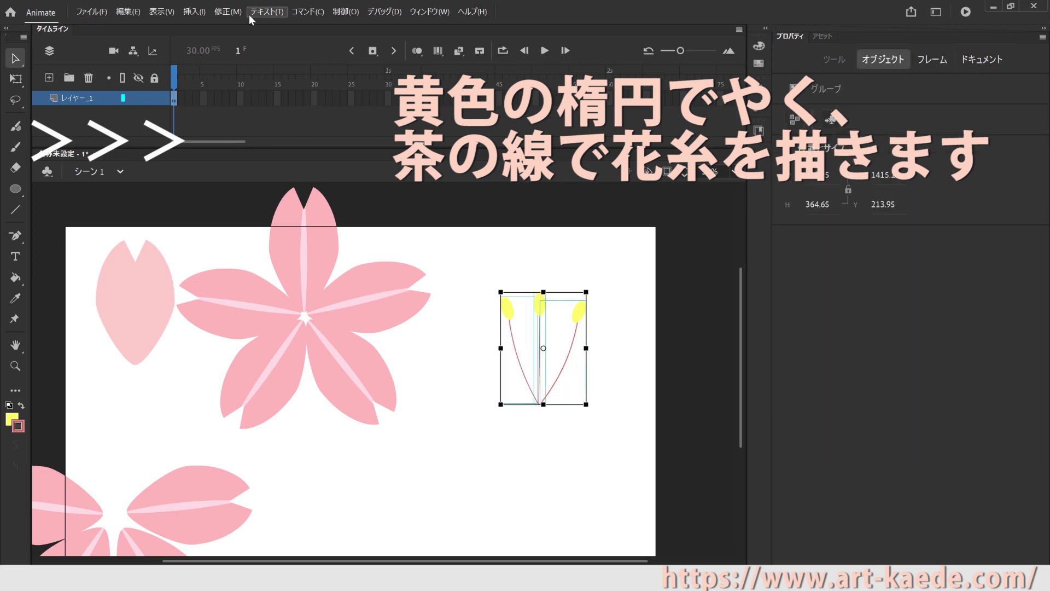
{"action": "left_click", "coordinate": [217, 12]}
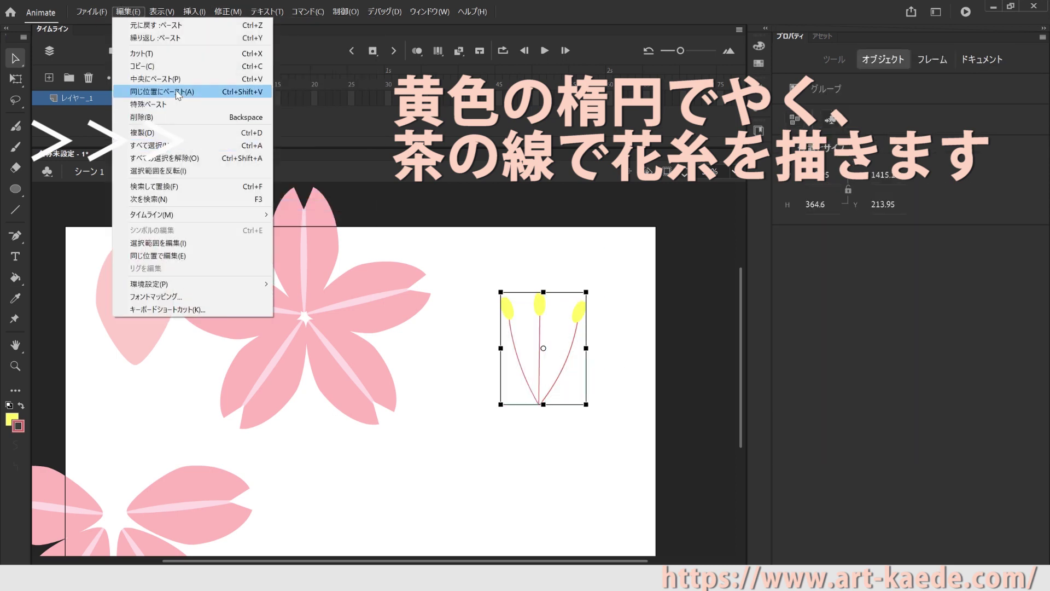
{"action": "left_click", "coordinate": [170, 91]}
Step: Try to rotate the pasted stamen copy counter-clockwise and move it onto the original's base
{"action": "left_click_drag", "start_coordinate": [495, 299], "coordinate": [474, 323]}
{"action": "left_click", "coordinate": [622, 318]}
{"action": "left_click_drag", "start_coordinate": [572, 328], "coordinate": [572, 343]}
{"action": "key", "text": "ctrl+z"}
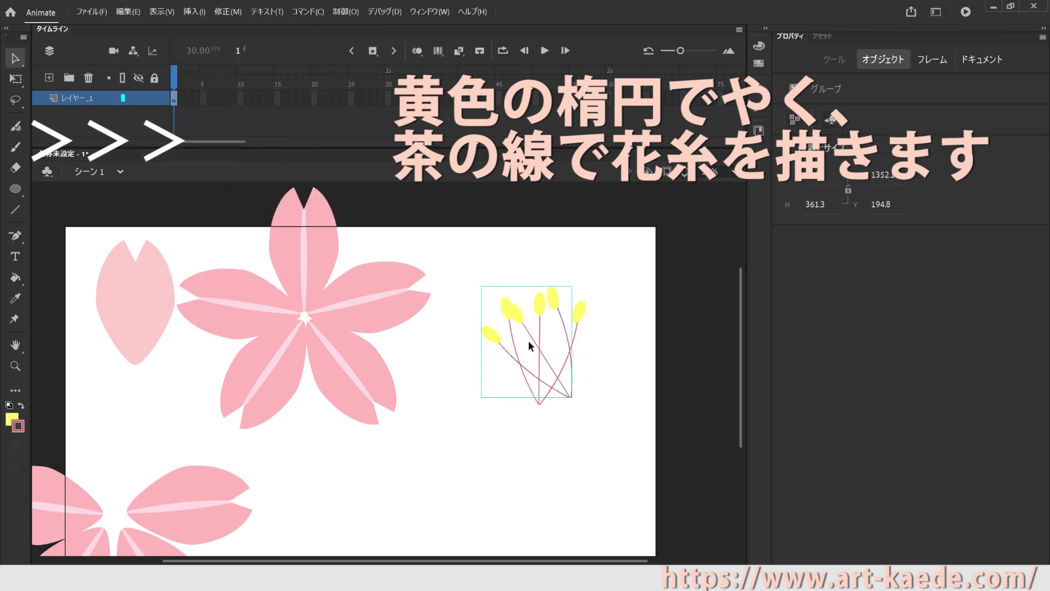
{"action": "key", "text": "ctrl+z"}
Step: Rotate one stamen copy clockwise and another counter-clockwise about the shared base to fan out the stamens
{"action": "left_click", "coordinate": [228, 12]}
{"action": "left_click", "coordinate": [415, 212]}
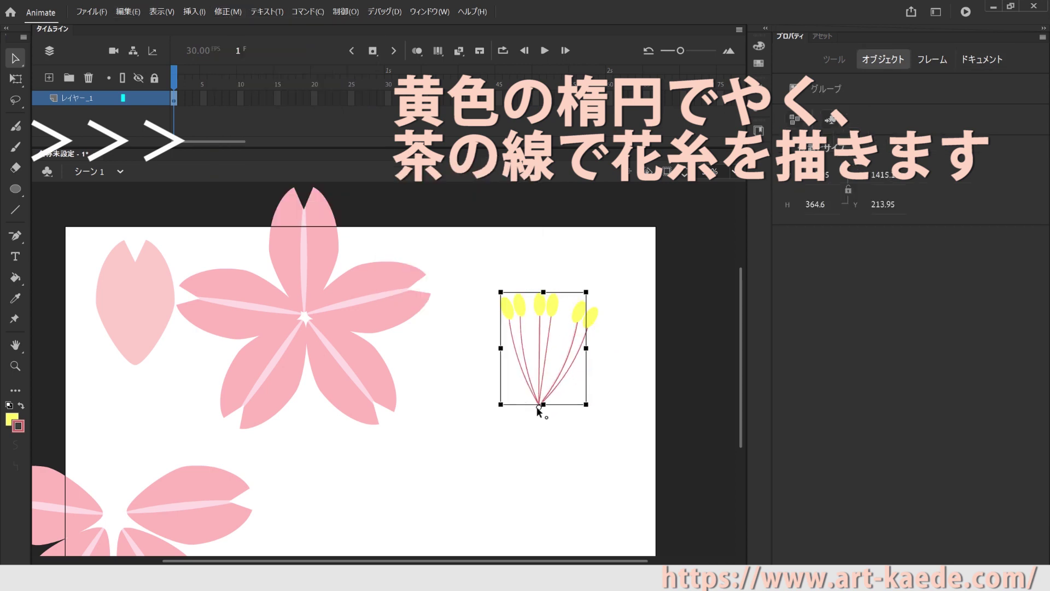
{"action": "mouse_move", "coordinate": [500, 293]}
{"action": "left_mouse_down"}
{"action": "mouse_move", "coordinate": [475, 303]}
{"action": "mouse_move", "coordinate": [484, 295]}
{"action": "left_mouse_up"}
{"action": "left_click", "coordinate": [592, 439]}
Step: Group all the fanned stamens and scale the group down to about 133 by 133 px
{"action": "left_click_drag", "start_coordinate": [598, 418], "coordinate": [469, 273]}
{"action": "left_click", "coordinate": [228, 12]}
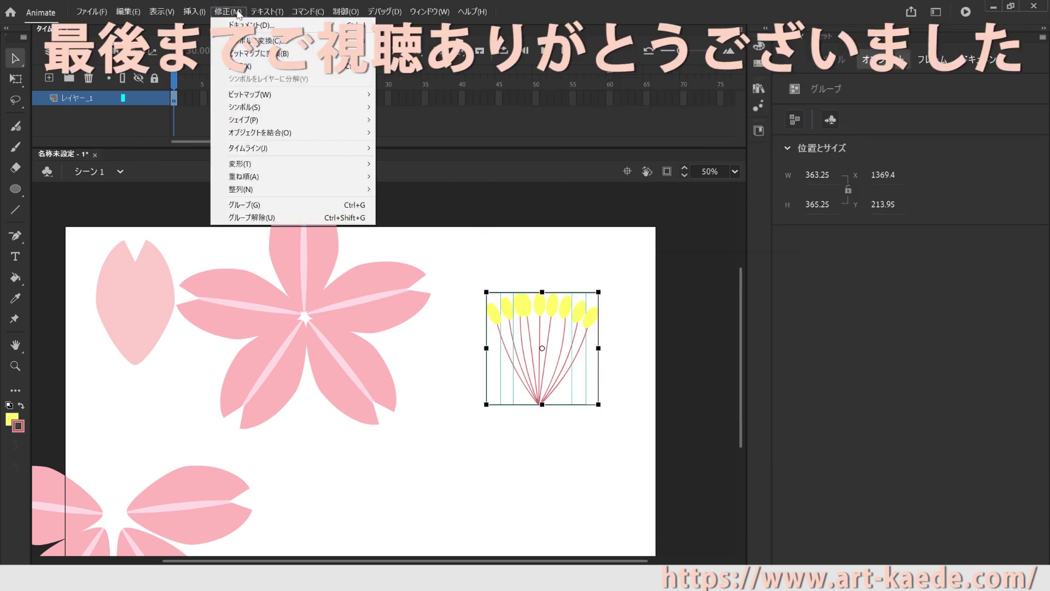
{"action": "left_click", "coordinate": [289, 205]}
{"action": "left_click", "coordinate": [227, 12]}
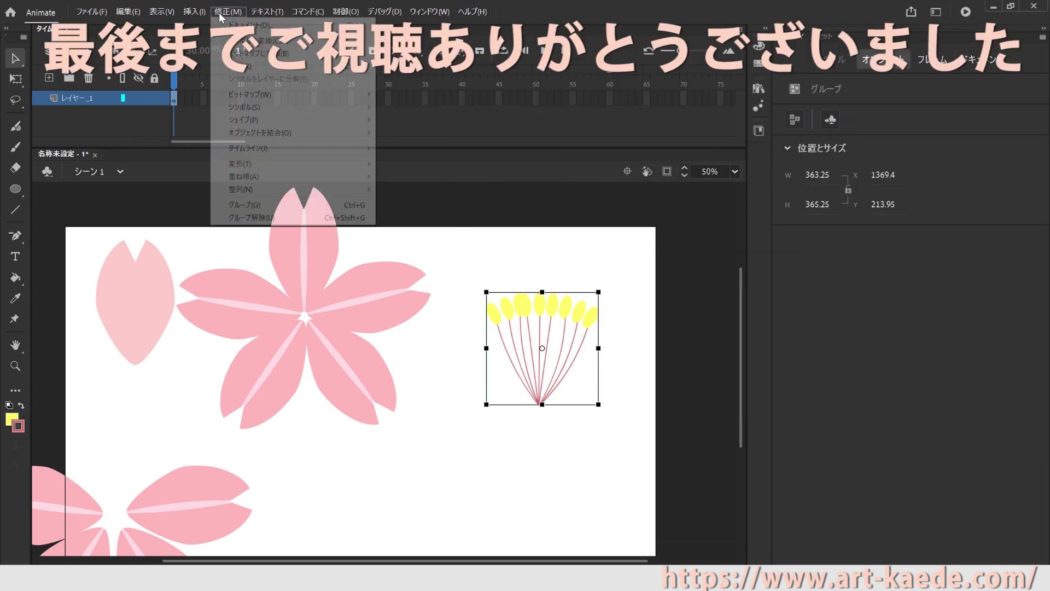
{"action": "mouse_move", "coordinate": [289, 164]}
{"action": "left_click", "coordinate": [446, 201]}
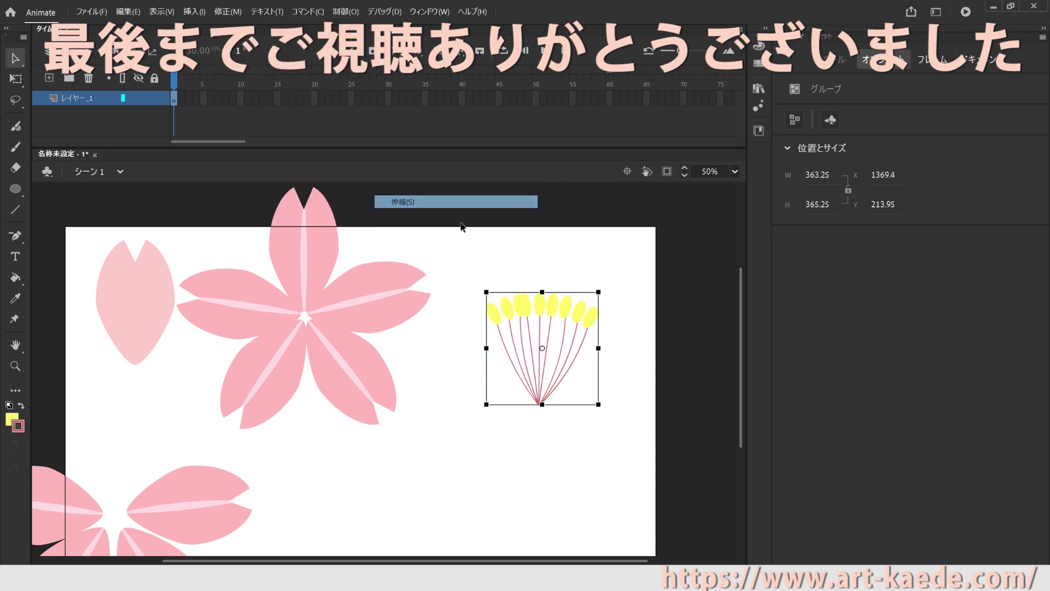
{"action": "left_click_drag", "start_coordinate": [598, 405], "coordinate": [562, 371]}
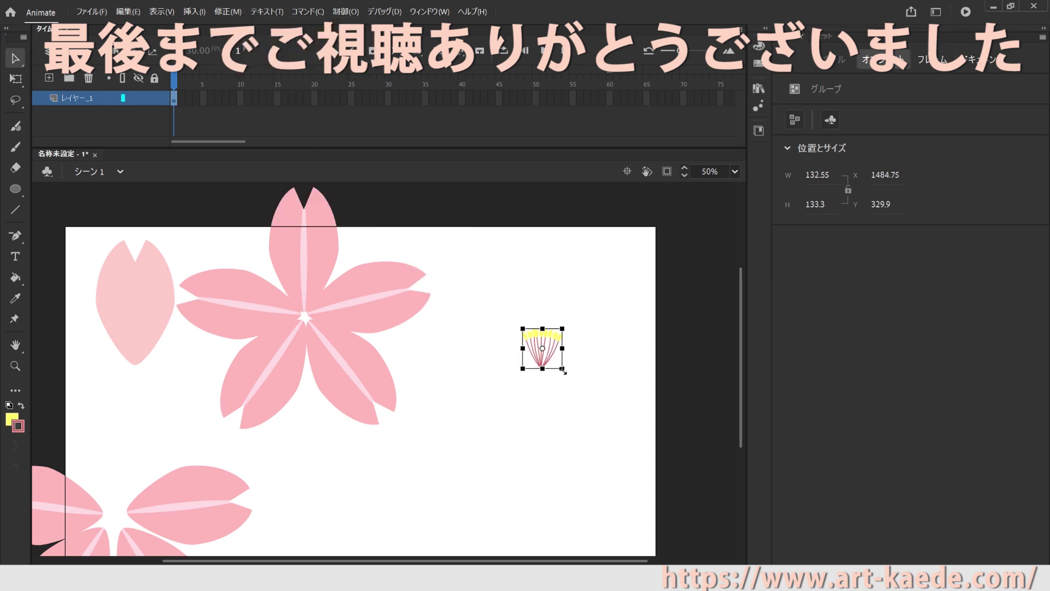
{"action": "left_click", "coordinate": [581, 403]}
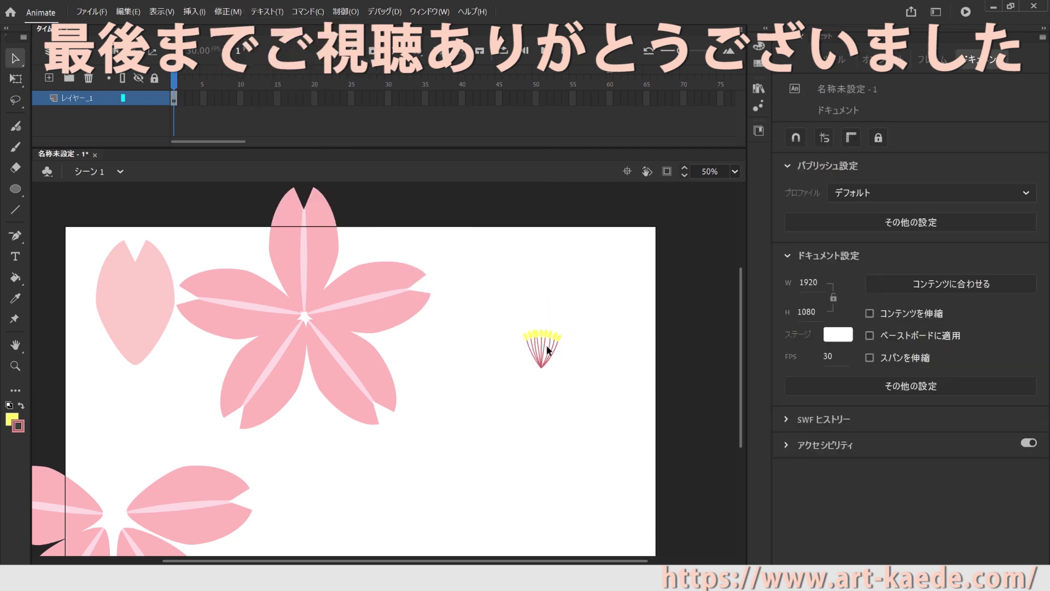
Step: Move the small stamen group onto the blossom so its base sits at the flower's centre
{"action": "left_click", "coordinate": [533, 350]}
{"action": "left_click_drag", "start_coordinate": [546, 339], "coordinate": [309, 294]}
{"action": "left_click", "coordinate": [564, 364]}
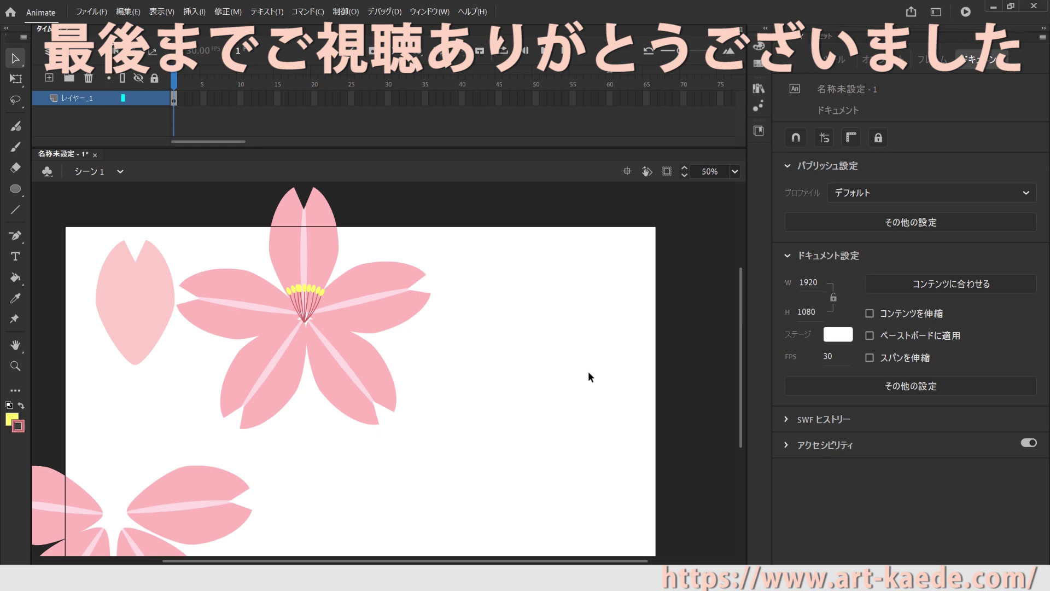
Step: Move the whole blossom with its stamens right and down so it lies fully on the stage
{"action": "left_click_drag", "start_coordinate": [406, 422], "coordinate": [189, 164]}
{"action": "left_click_drag", "start_coordinate": [328, 238], "coordinate": [420, 338]}
{"action": "left_click", "coordinate": [559, 323]}
{"action": "scroll", "coordinate": [559, 323], "scroll_direction": "down", "scroll_amount": 3}
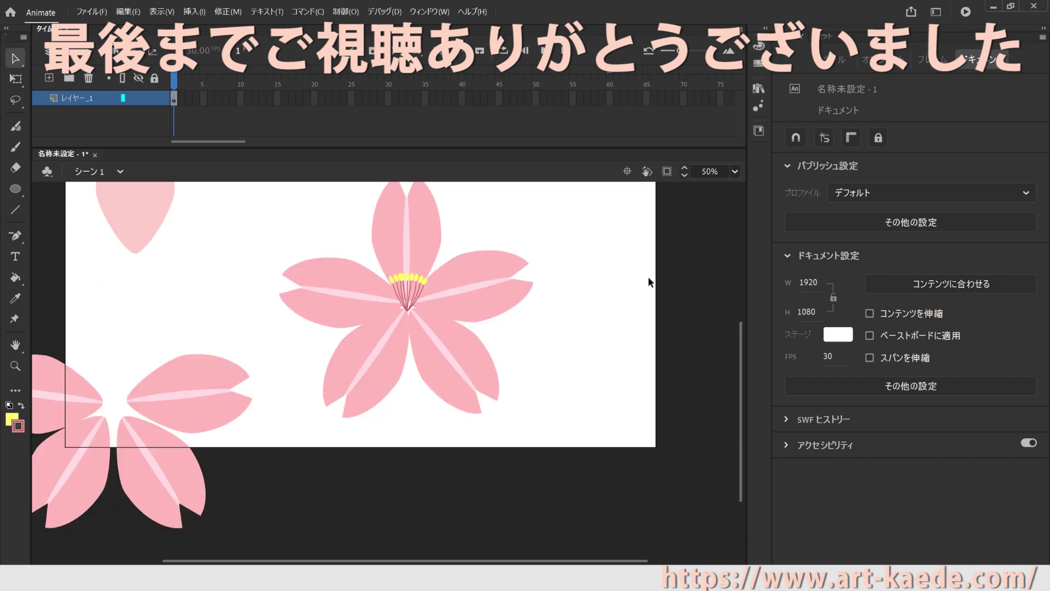
Step: Delete the leftover four-petal flower overlapping the stage's lower-left corner
{"action": "left_click", "coordinate": [736, 171]}
{"action": "left_click", "coordinate": [743, 247]}
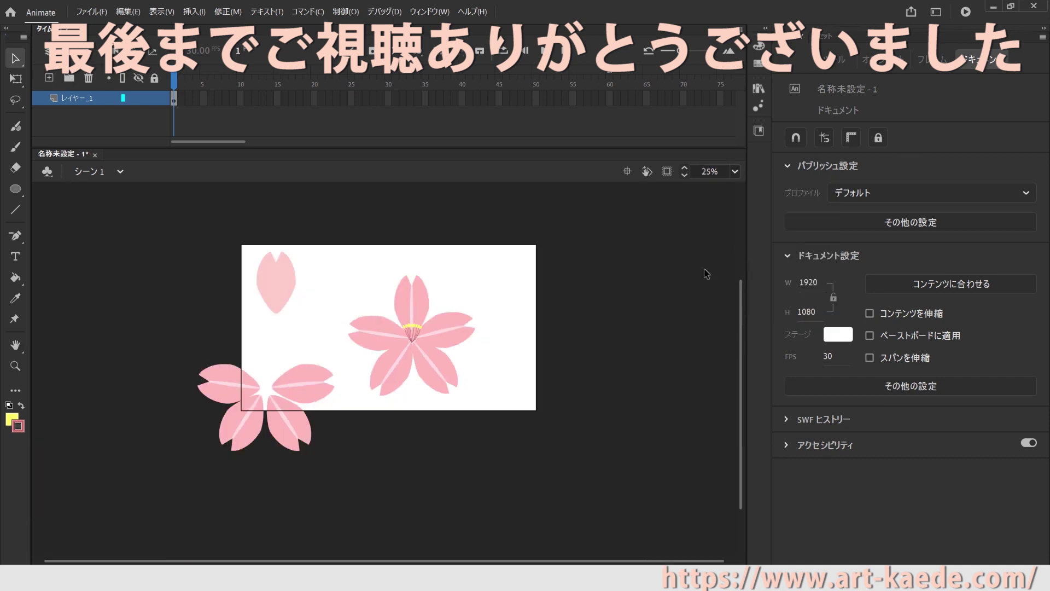
{"action": "left_click_drag", "start_coordinate": [343, 453], "coordinate": [156, 372]}
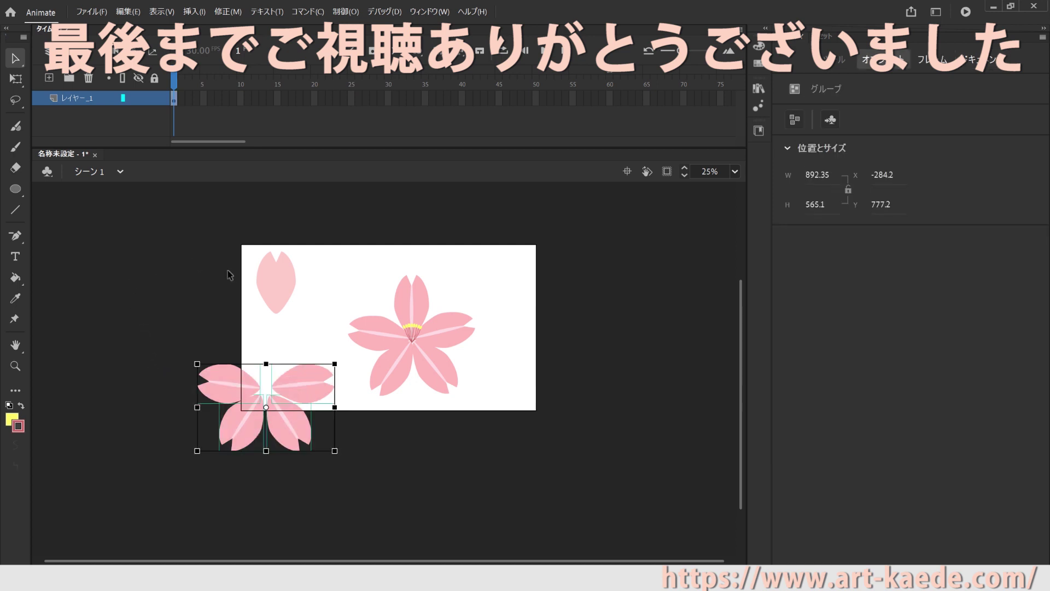
{"action": "key", "text": "Delete"}
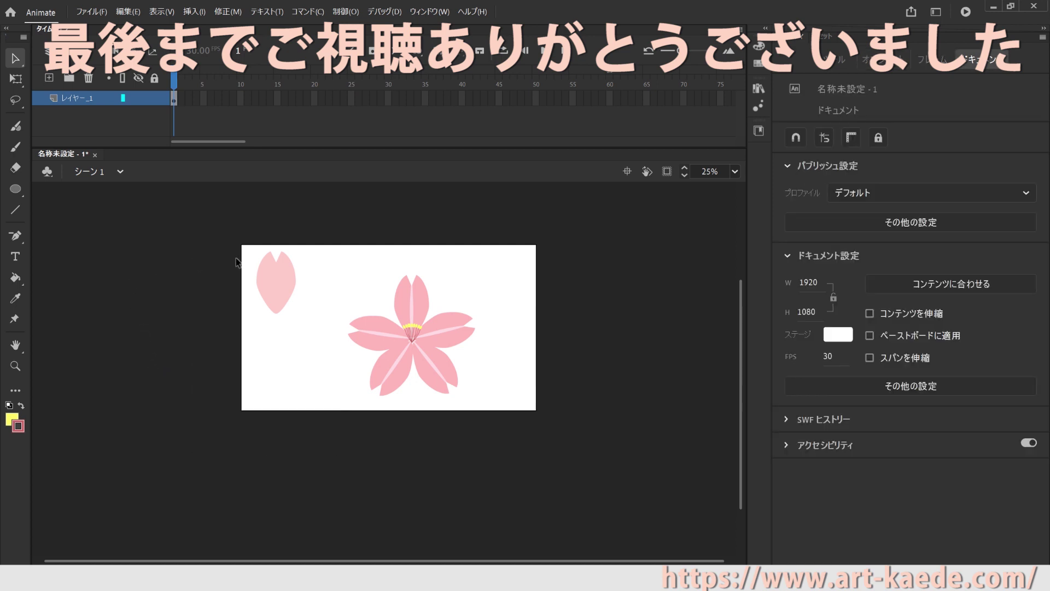
{"action": "left_click", "coordinate": [281, 285]}
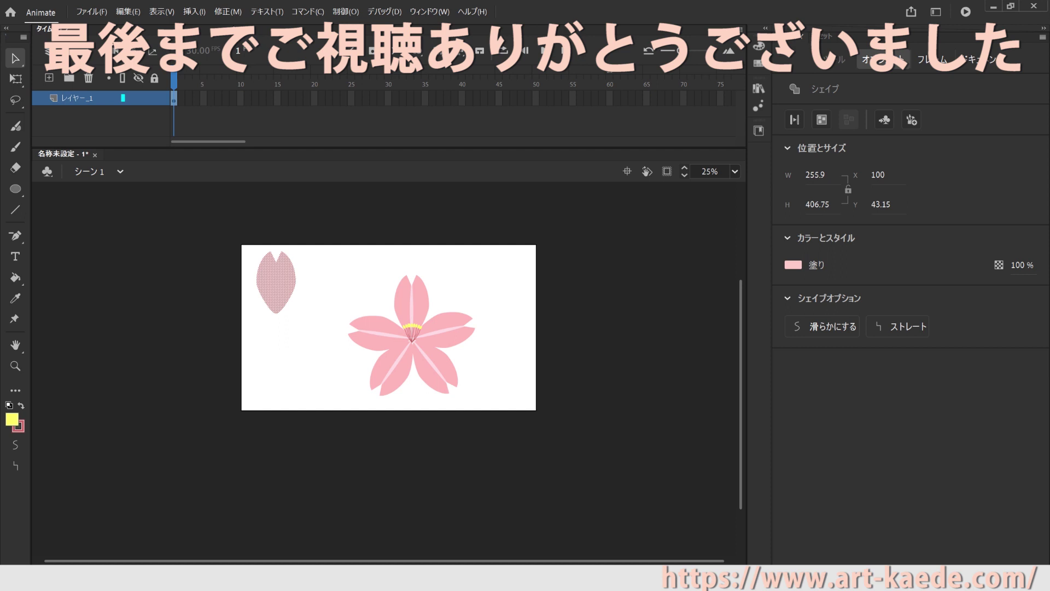
{"action": "left_click", "coordinate": [97, 15]}
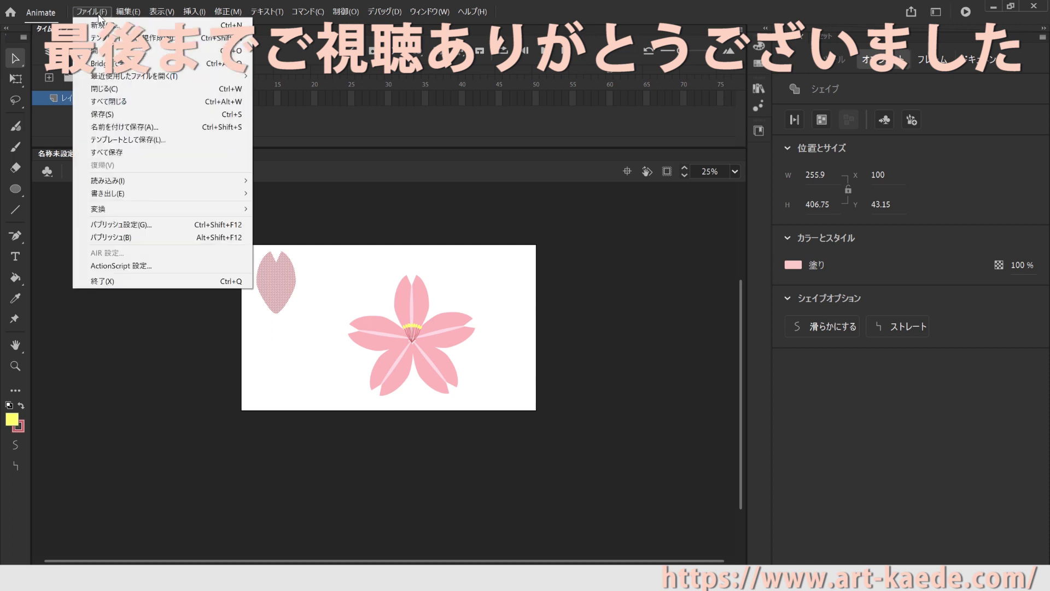
{"action": "left_click", "coordinate": [66, 310]}
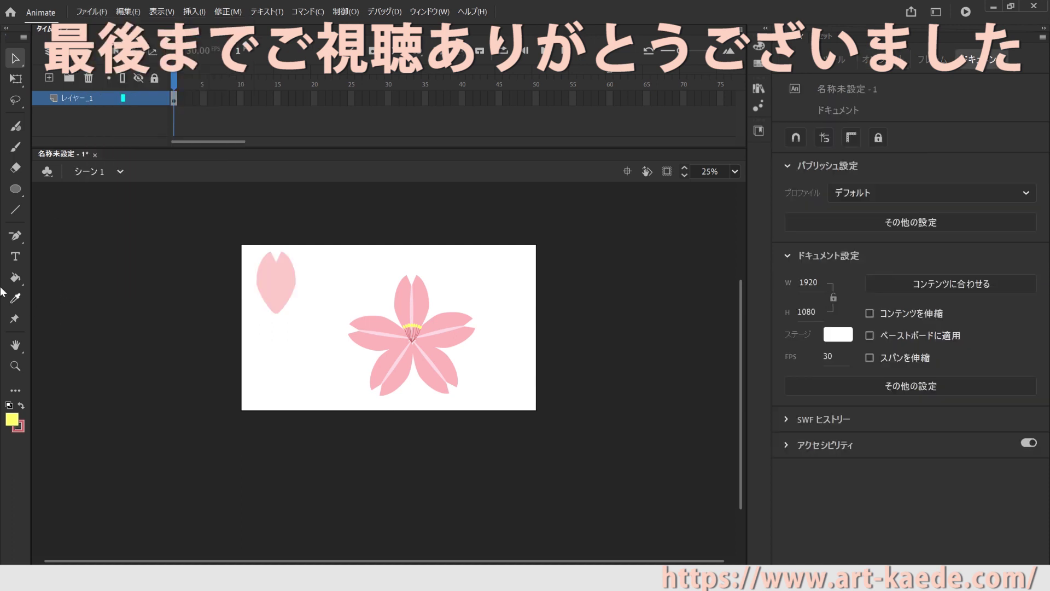
Step: Add the title さくらの花 in dark red text above the blossom
{"action": "left_click", "coordinate": [23, 255]}
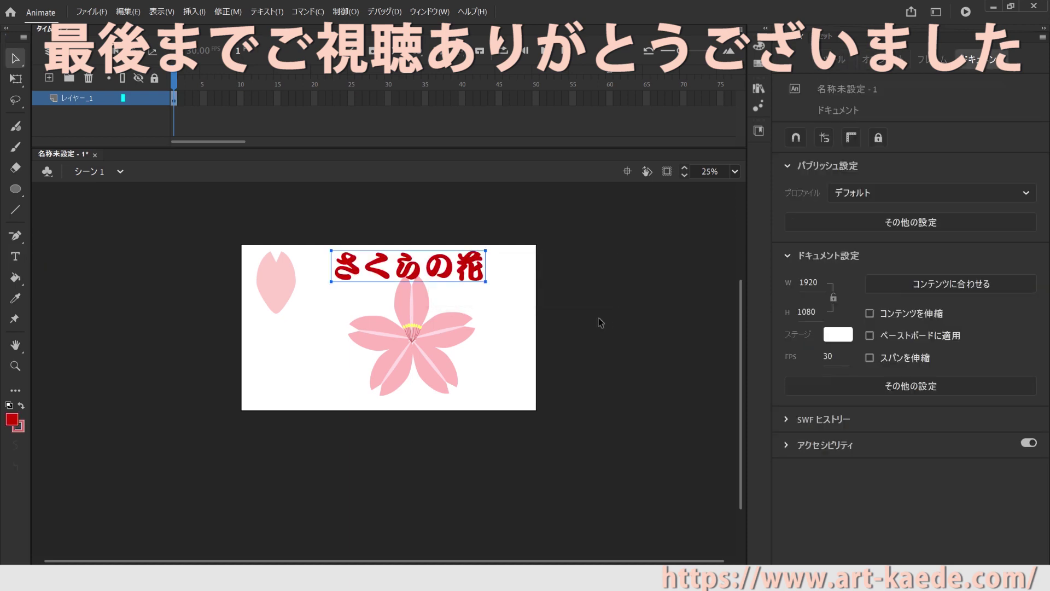
{"action": "left_click", "coordinate": [599, 318]}
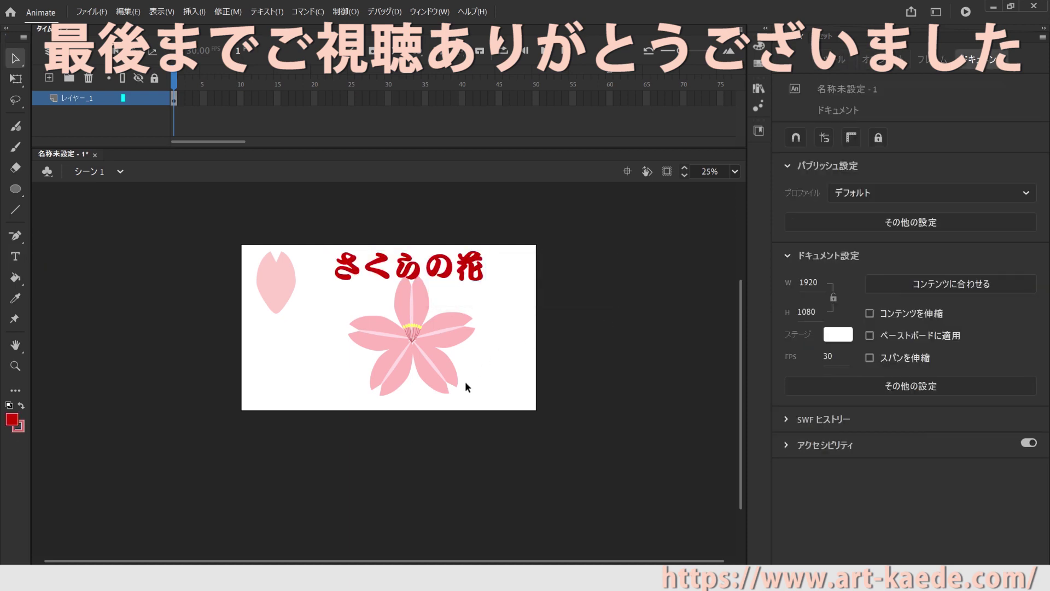
Step: Delete the single leftover pale pink petal from the stage's upper-left corner
{"action": "left_click", "coordinate": [257, 286]}
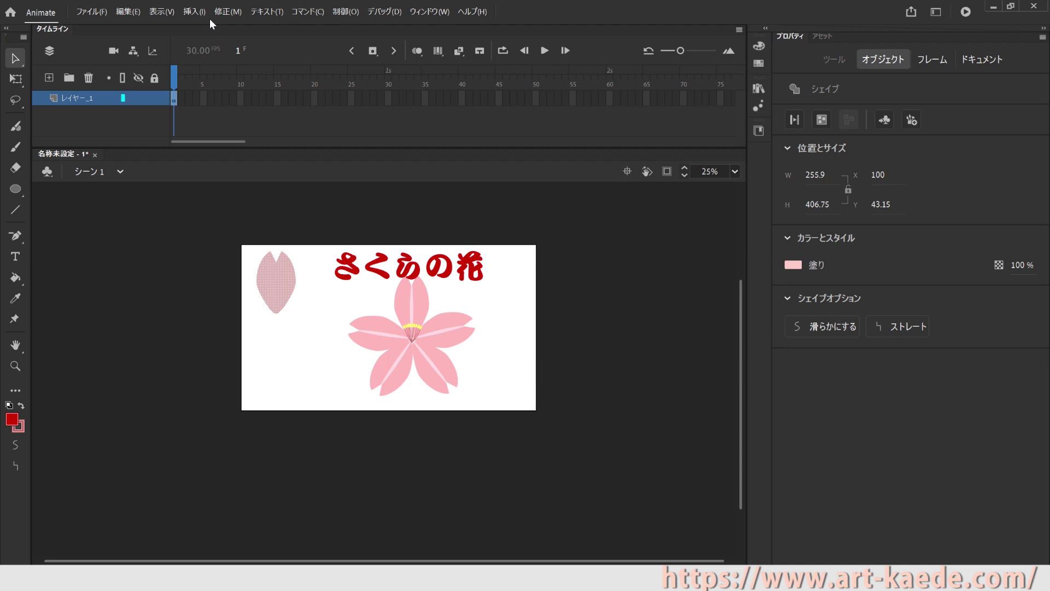
{"action": "key", "text": "Delete"}
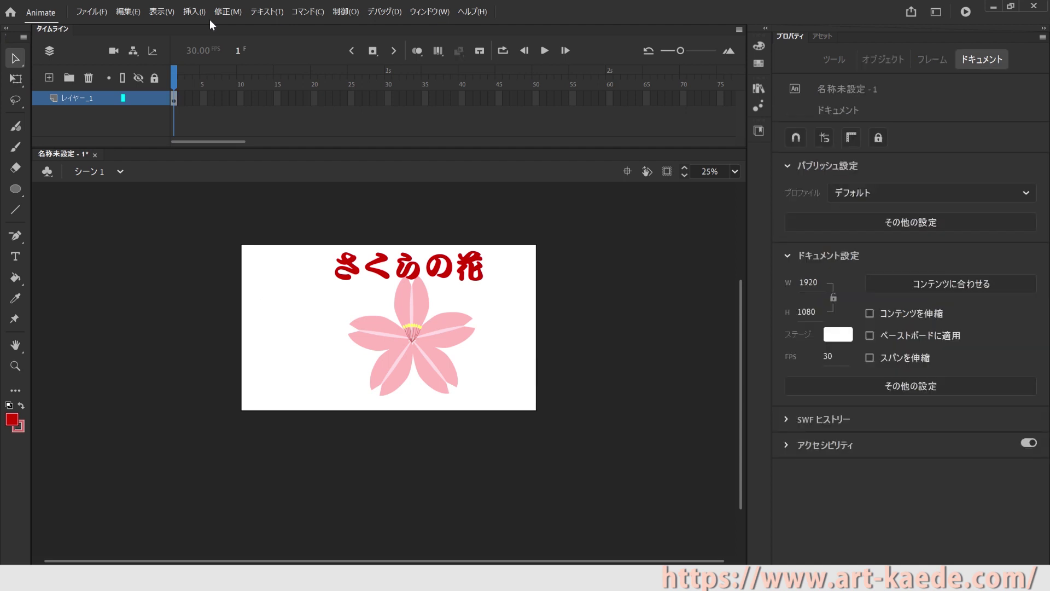